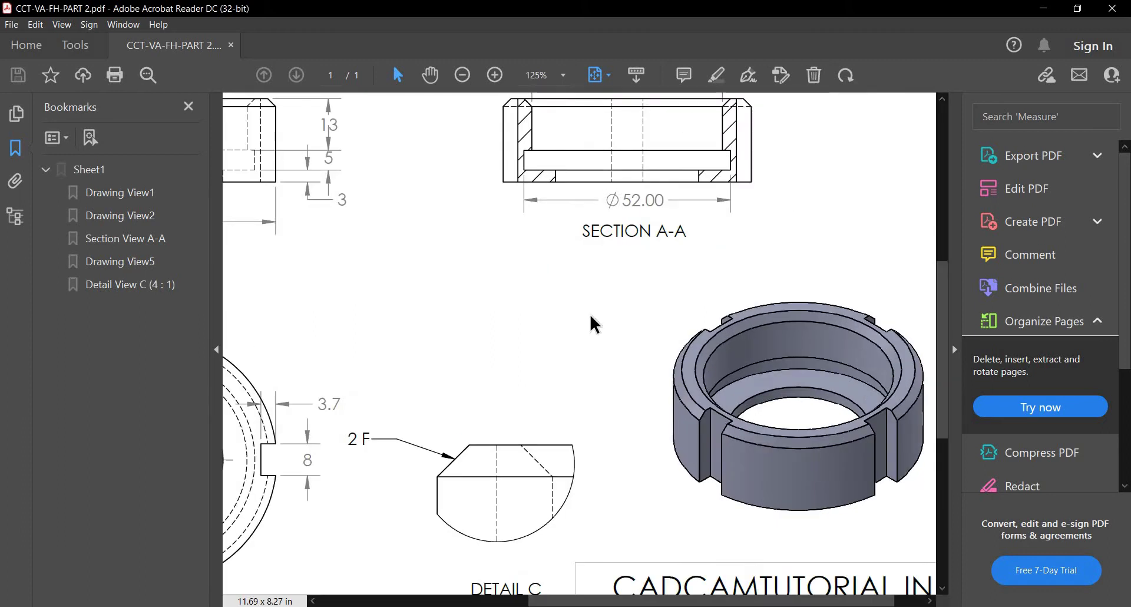
- Look over the full ring drawing in the PDF and switch to the open SOLIDWORKS part
ctrl+scroll(589, 314, down, 2)
ctrl+scroll(379, 189, up, 3)
ctrl+scroll(745, 423, down, 4)
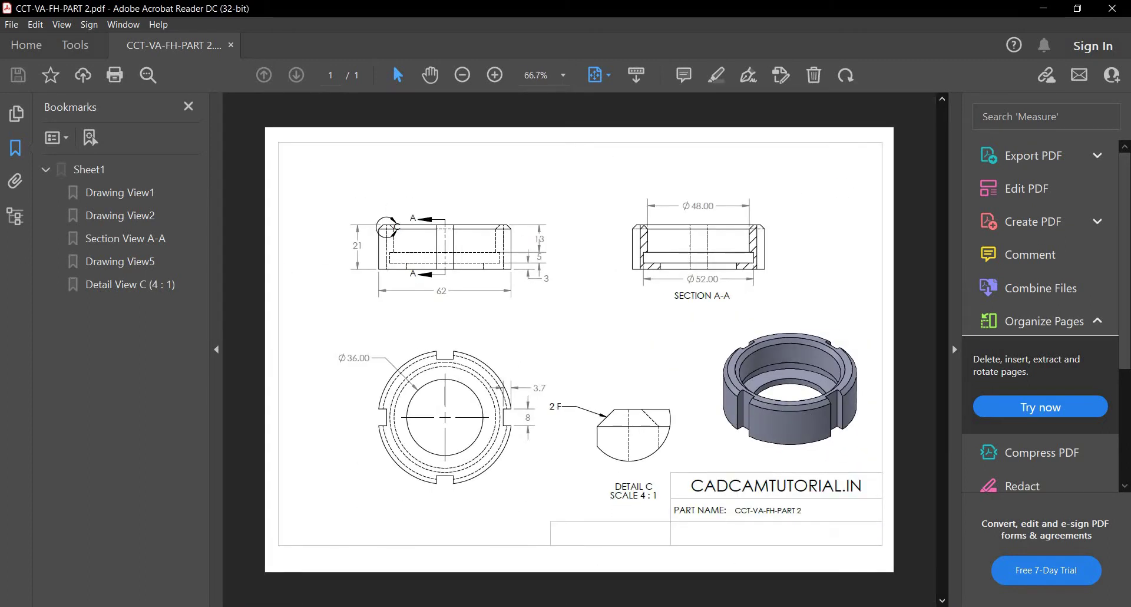
mouse_move(526, 606)
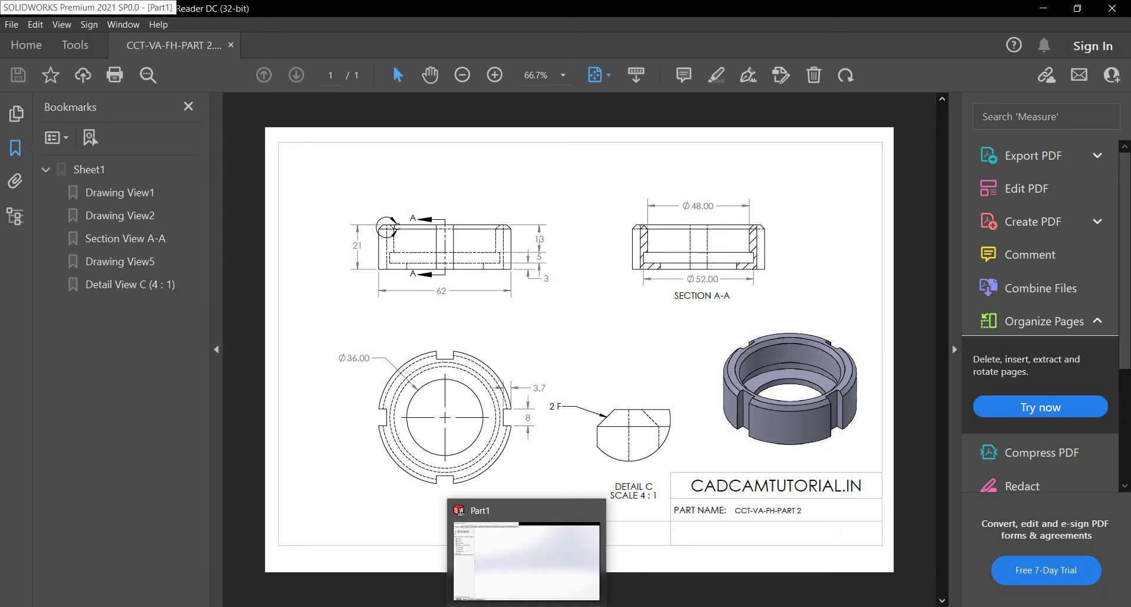
click(527, 605)
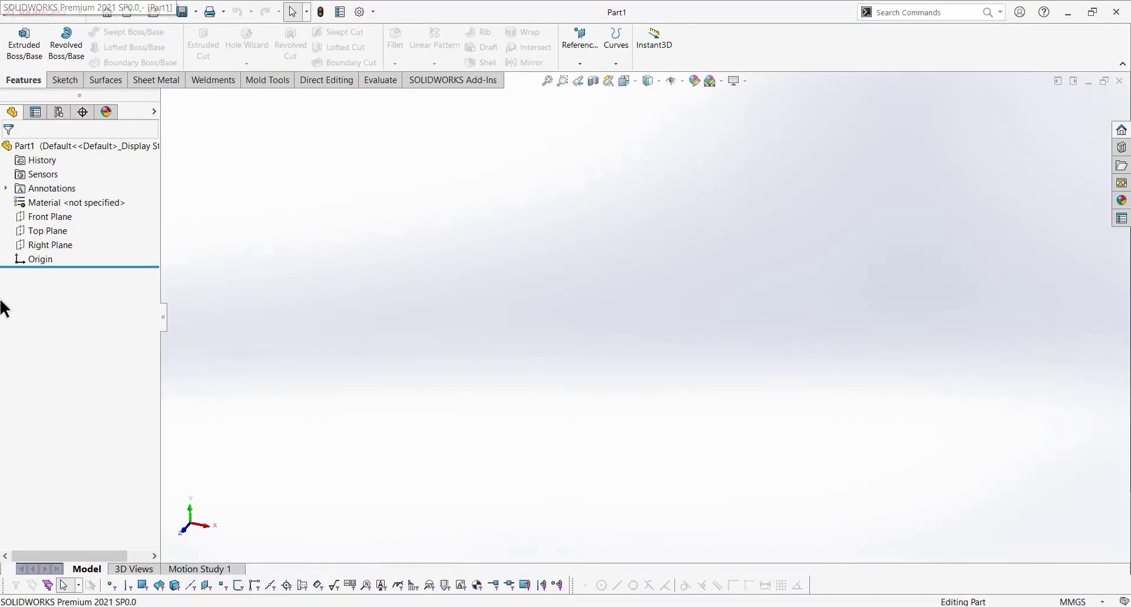
- Start a sketch on the Top Plane and change the scene background to white
click(58, 230)
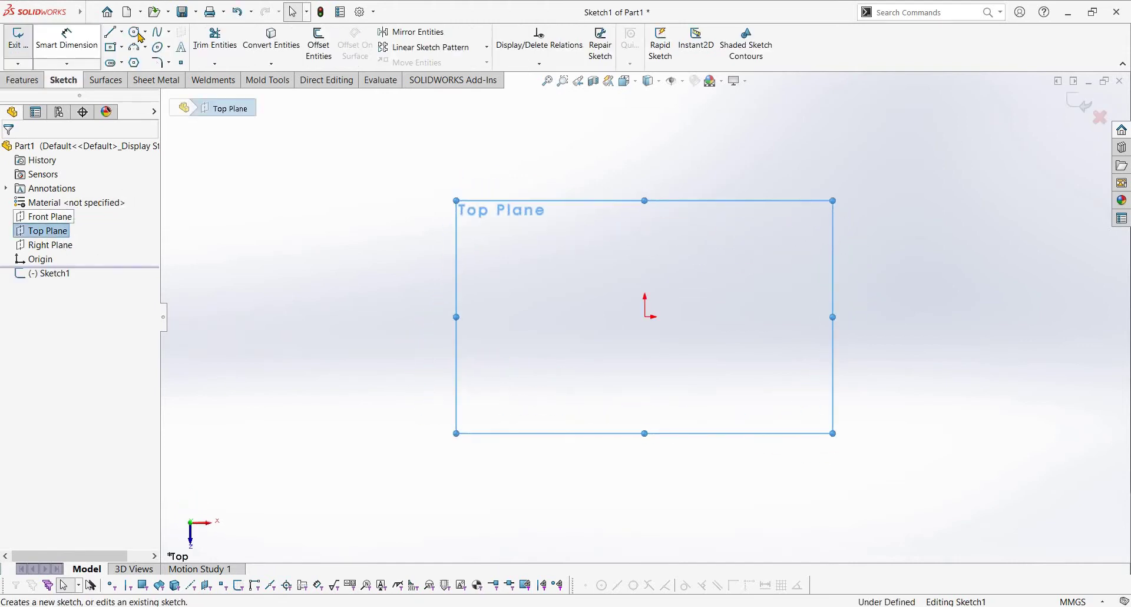
click(721, 81)
click(727, 112)
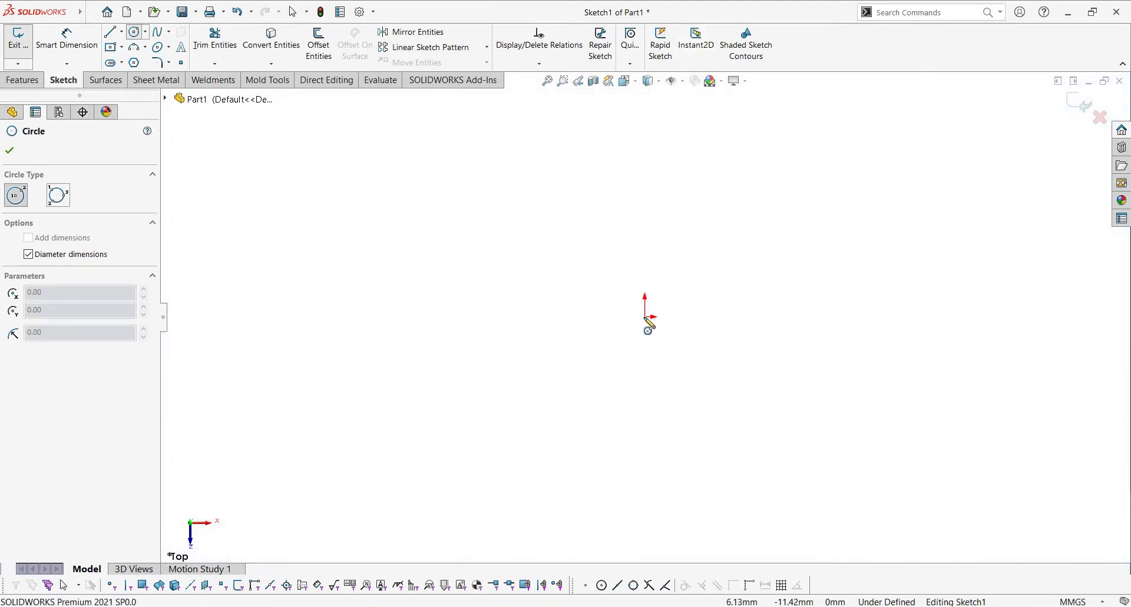
- Draw a 62 mm diameter circle centred on the origin, following the drawing's outer width
click(645, 316)
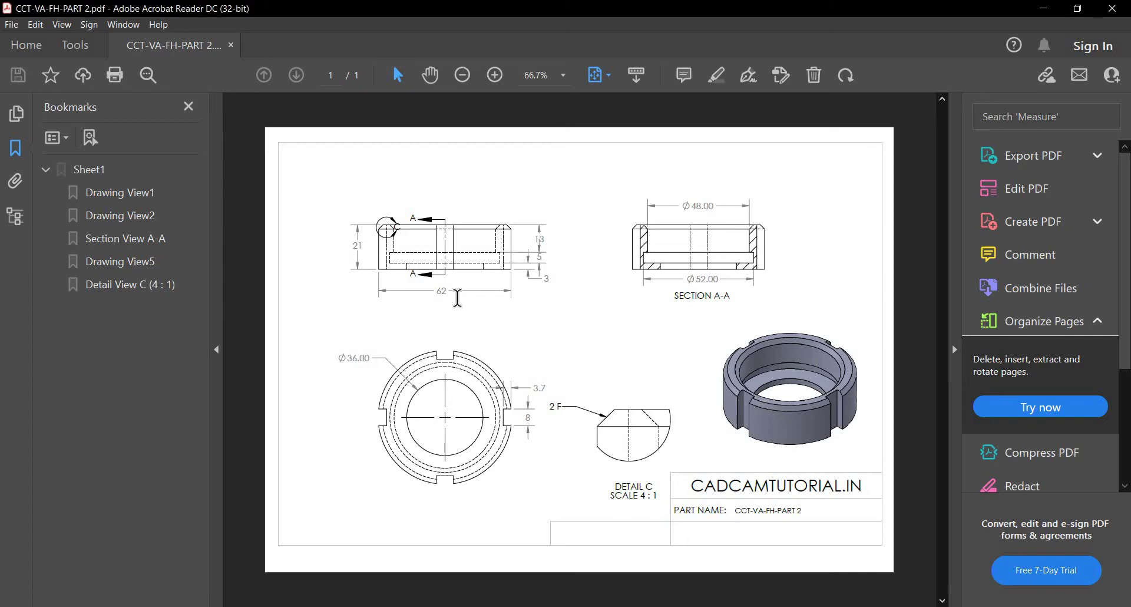
double_click(358, 246)
ctrl+scroll(641, 218, up, 3)
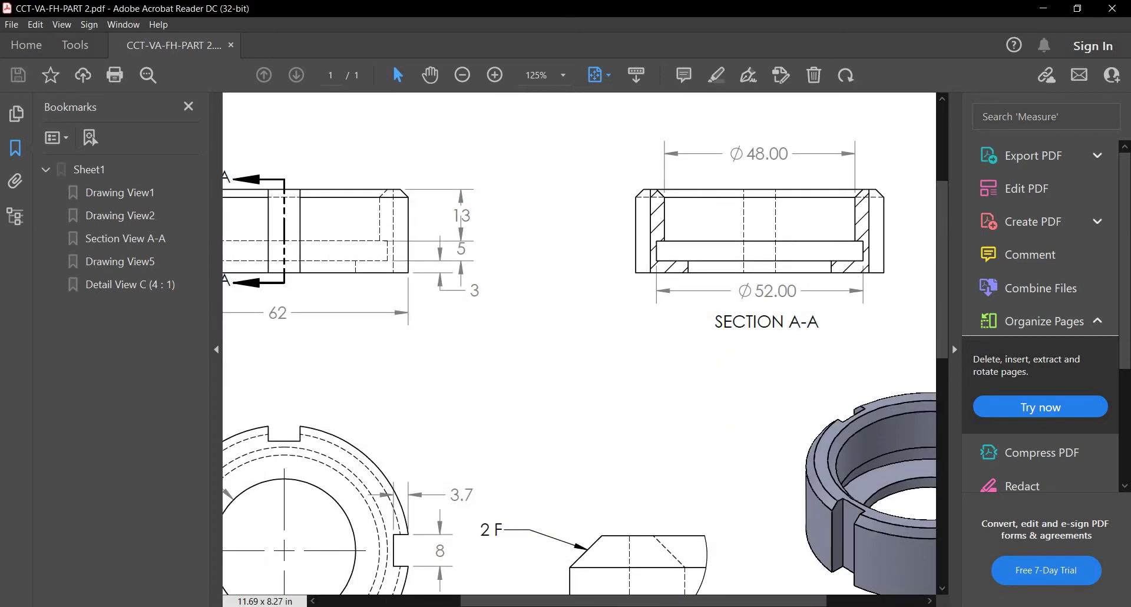
key(alt+Tab)
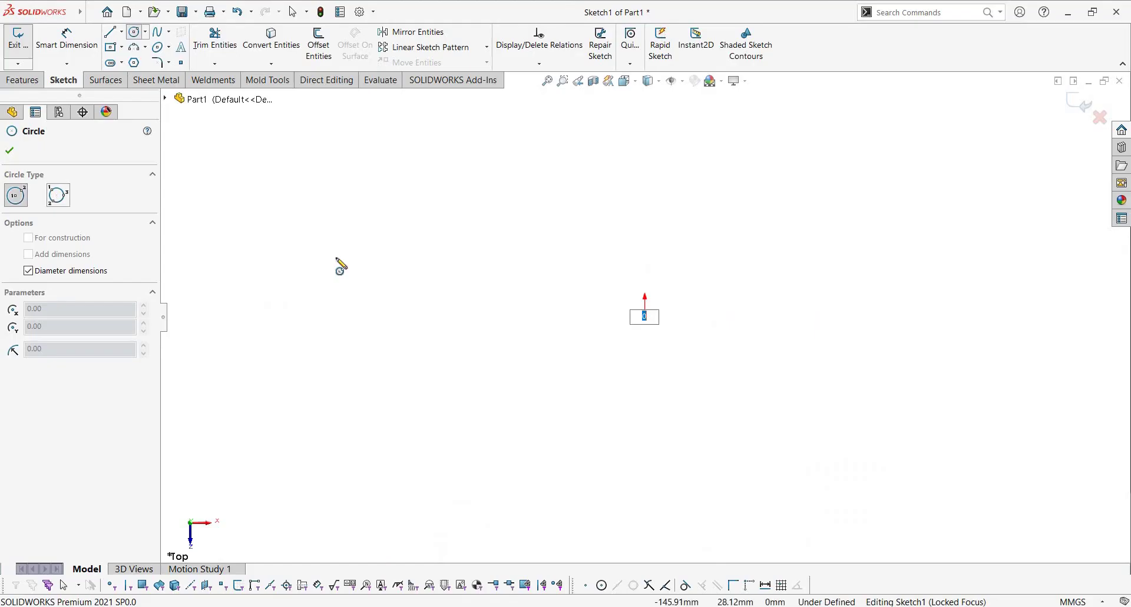
key(Return)
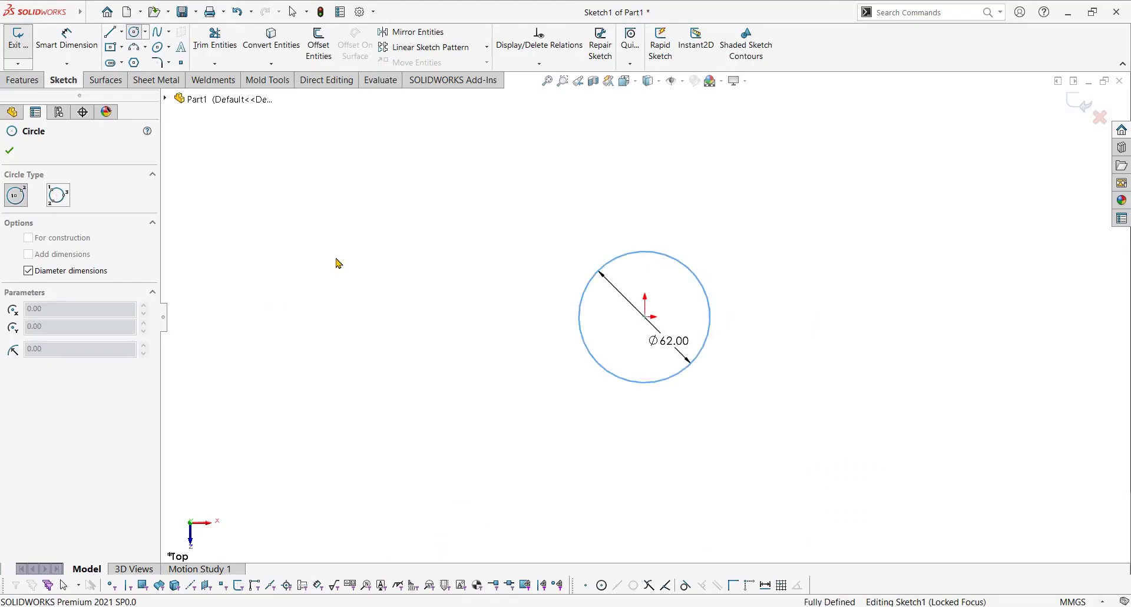
- Extrude the 62 mm circle as a boss with a blind depth of 21 mm
key(e)
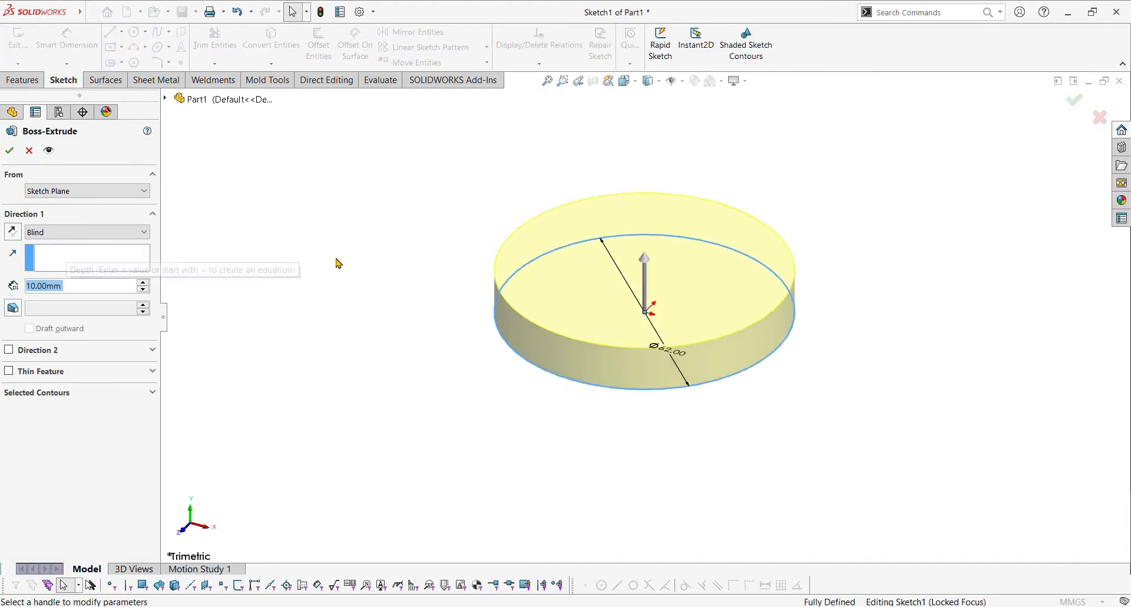
text(21)
key(Return)
key(Return)
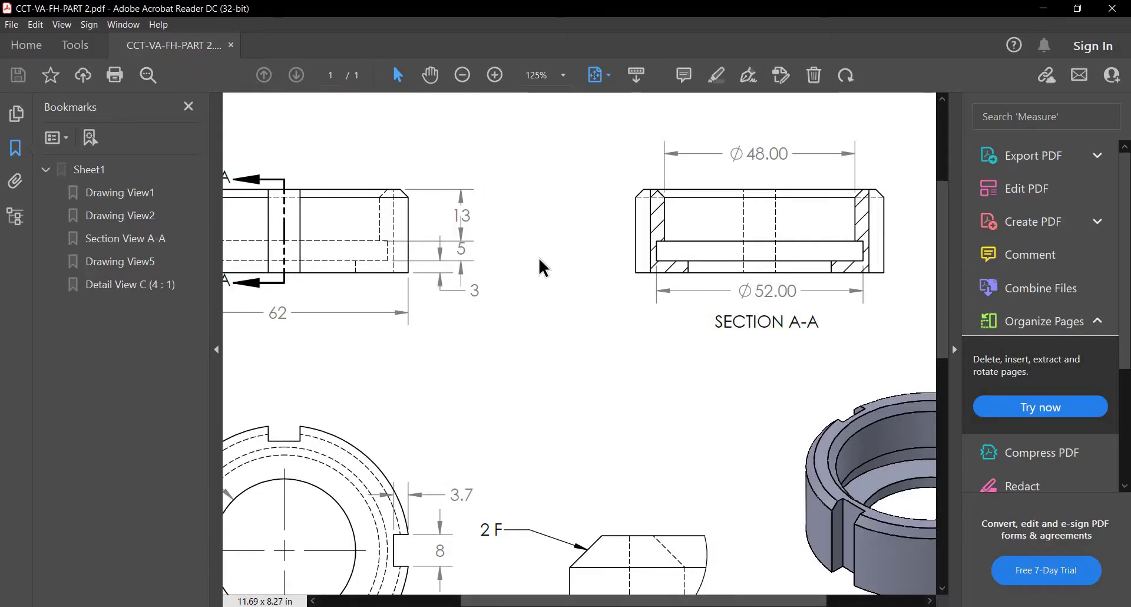
- Check the hole dimensions in the PDF drawing and sketch a 36 mm diameter circle centred on the origin on the disc's bottom face
key(ctrl+0)
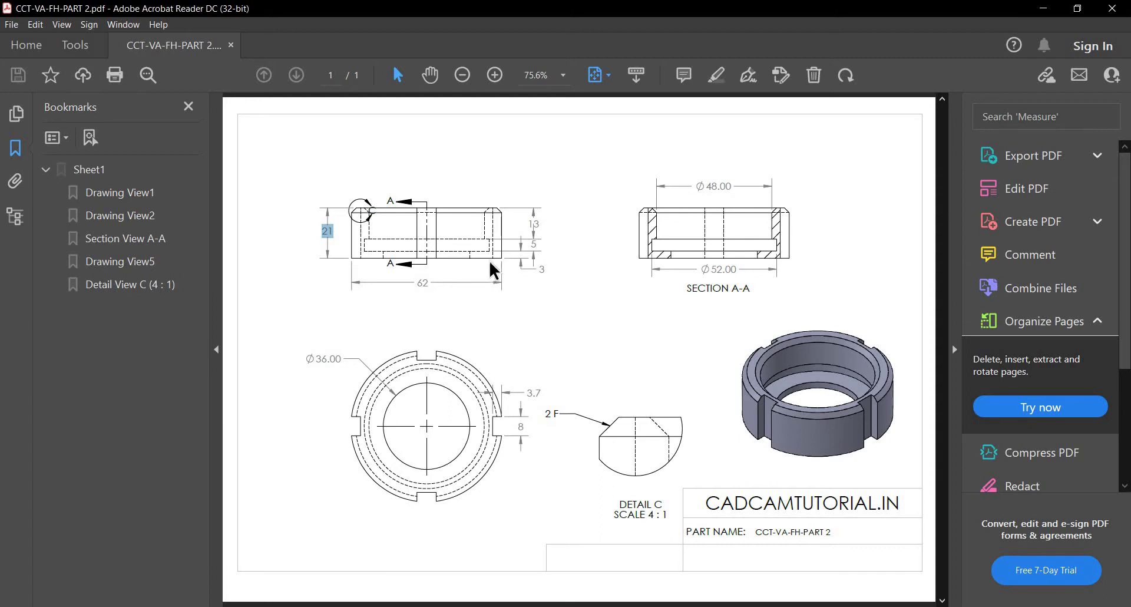
ctrl+scroll(495, 259, up, 2)
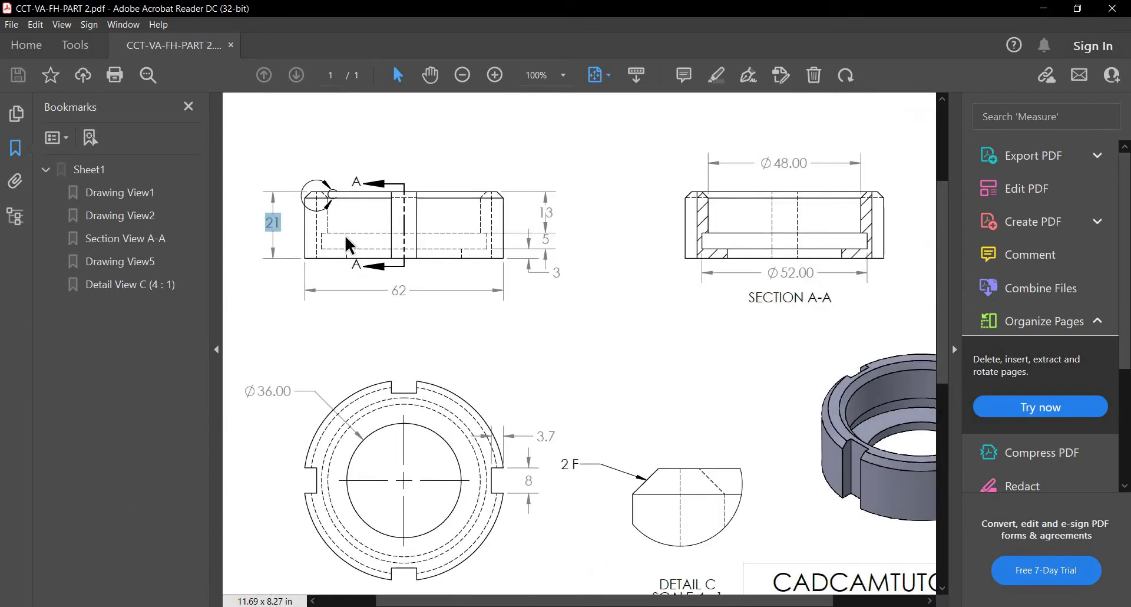
ctrl+scroll(345, 236, up, 2)
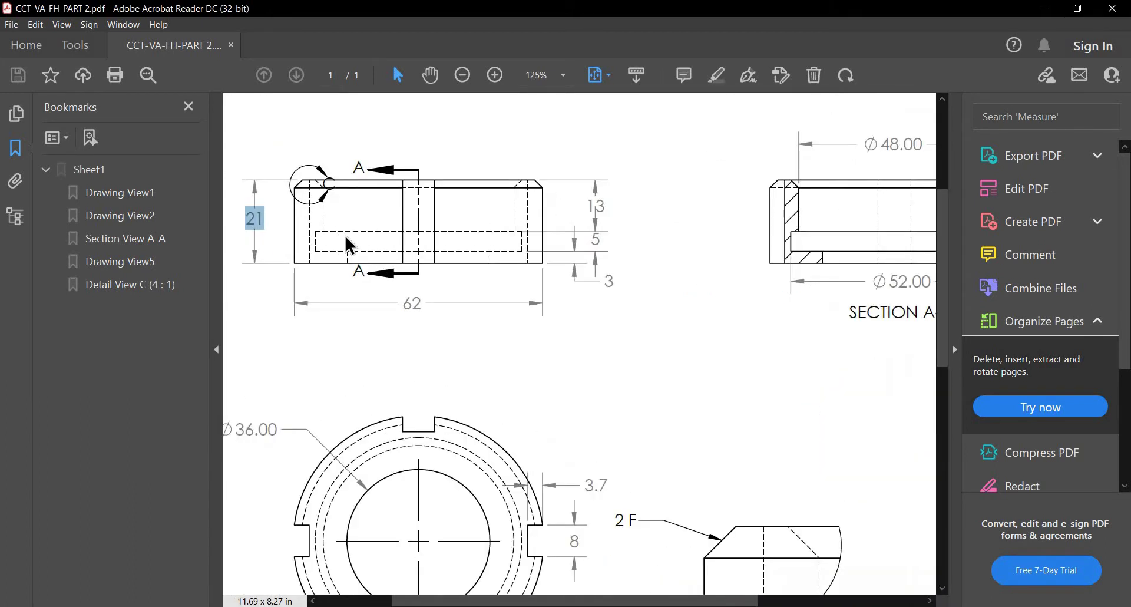
ctrl+scroll(346, 239, up, 1)
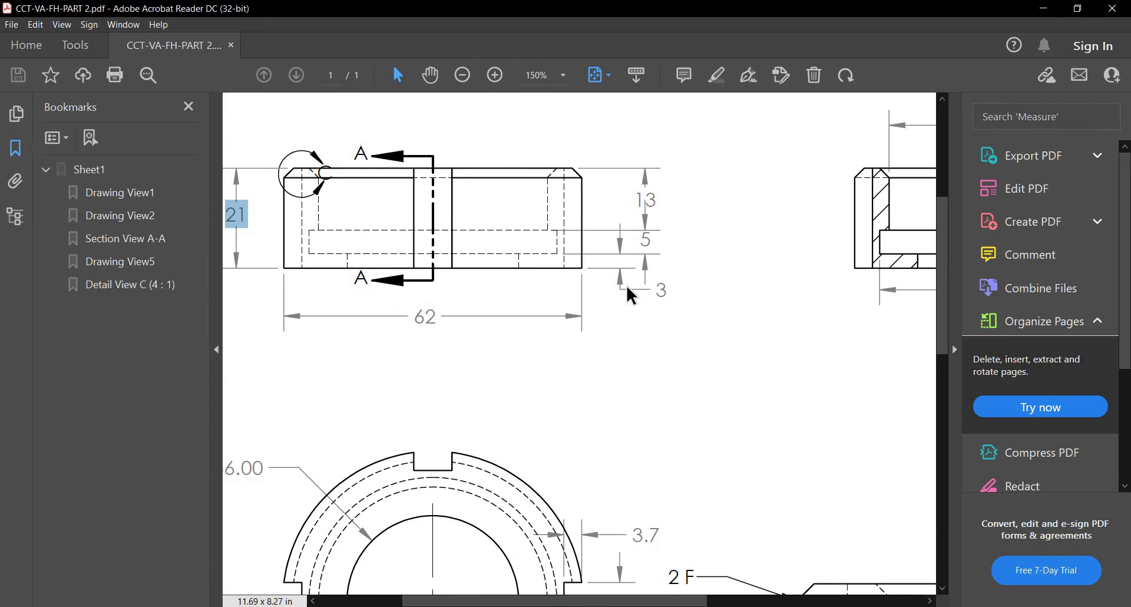
ctrl+scroll(627, 286, down, 1)
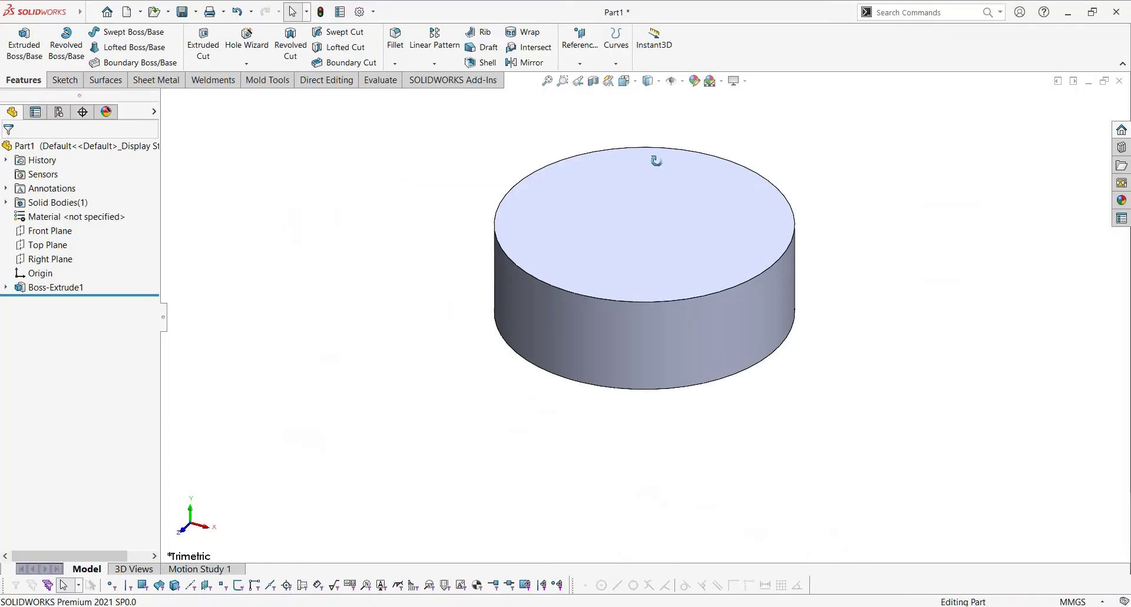
middle_drag(694, 333, 699, 383)
click(739, 350)
right_click(739, 351)
click(723, 337)
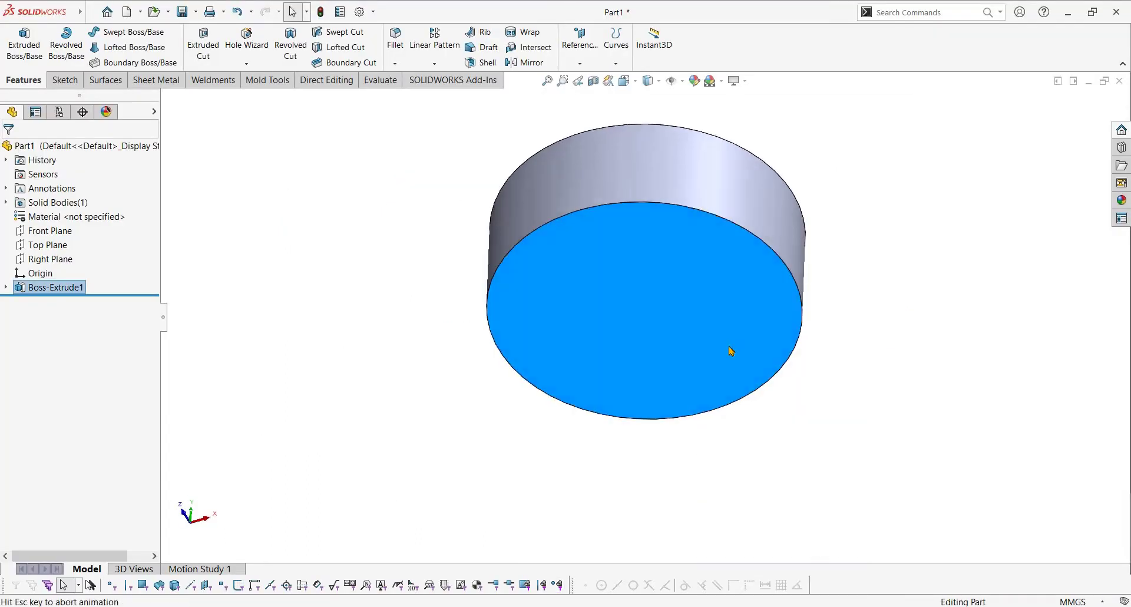
click(135, 31)
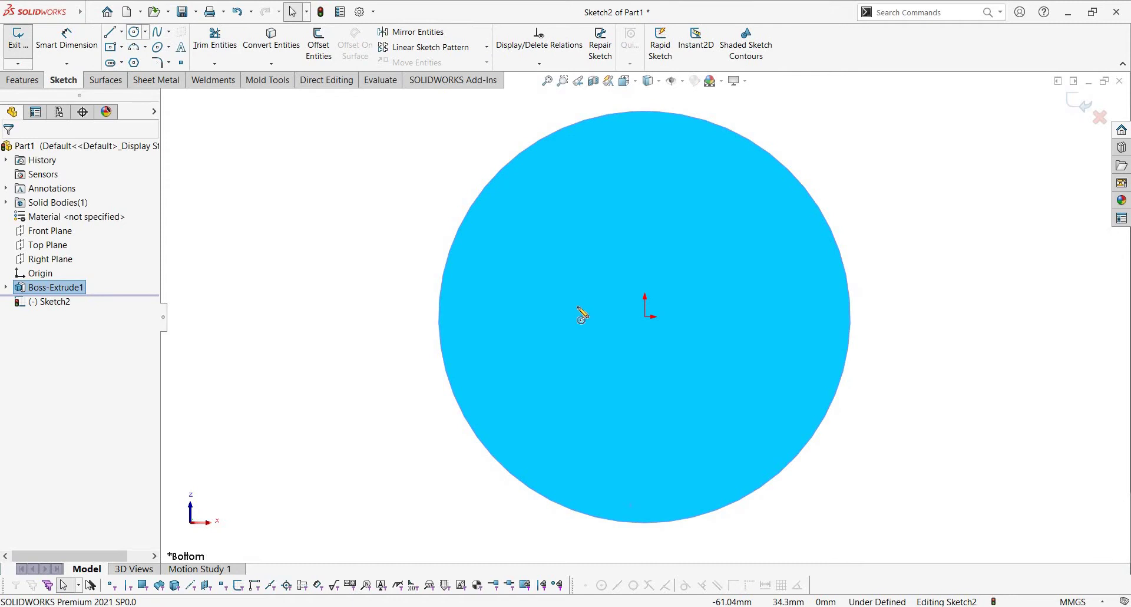
click(646, 317)
click(702, 362)
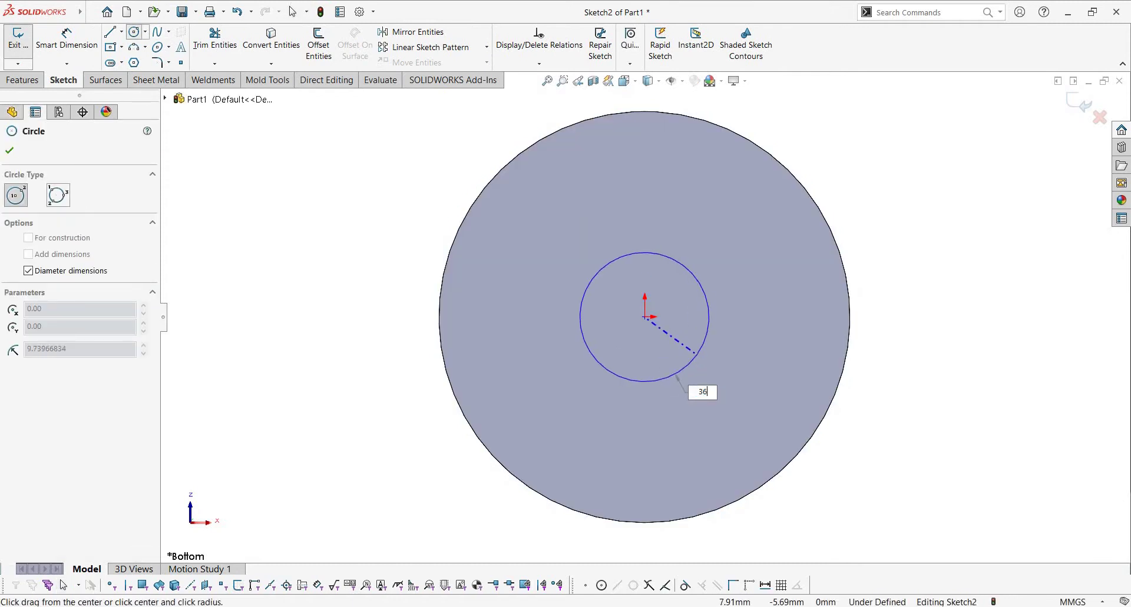
key(Return)
key(Escape)
- Cut the 36 mm circle through the whole disc with an Extruded Cut set to Through All
click(24, 81)
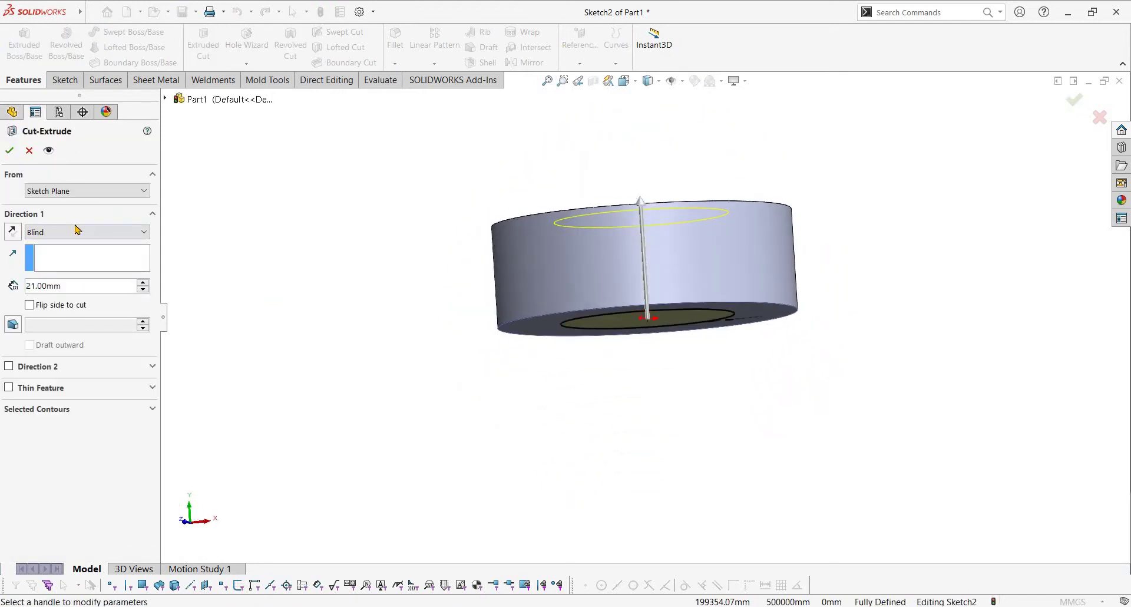
click(76, 236)
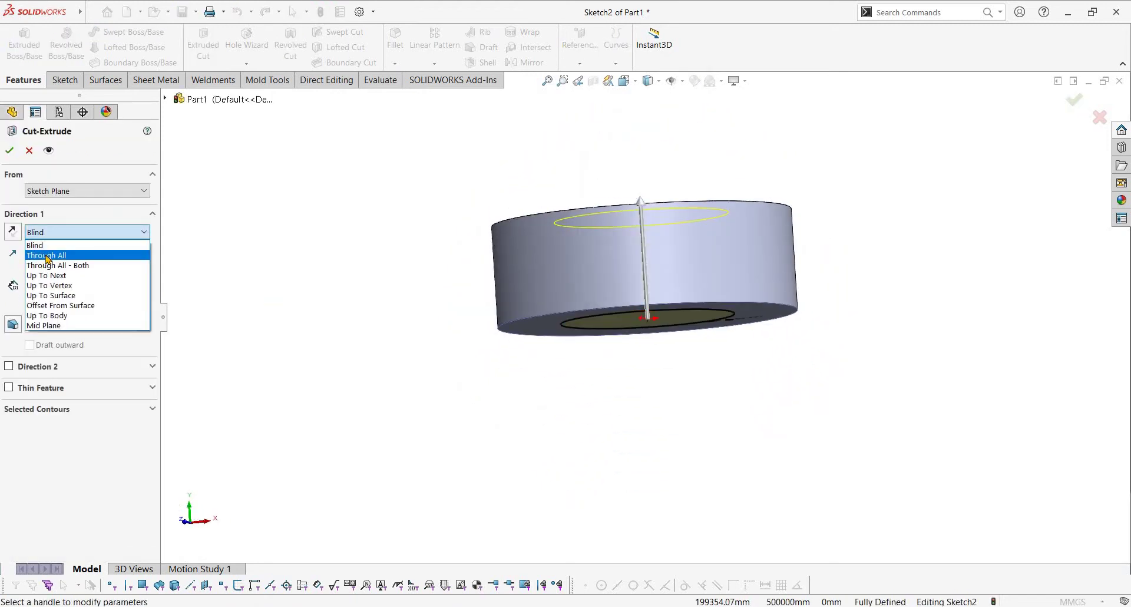
click(47, 243)
click(9, 152)
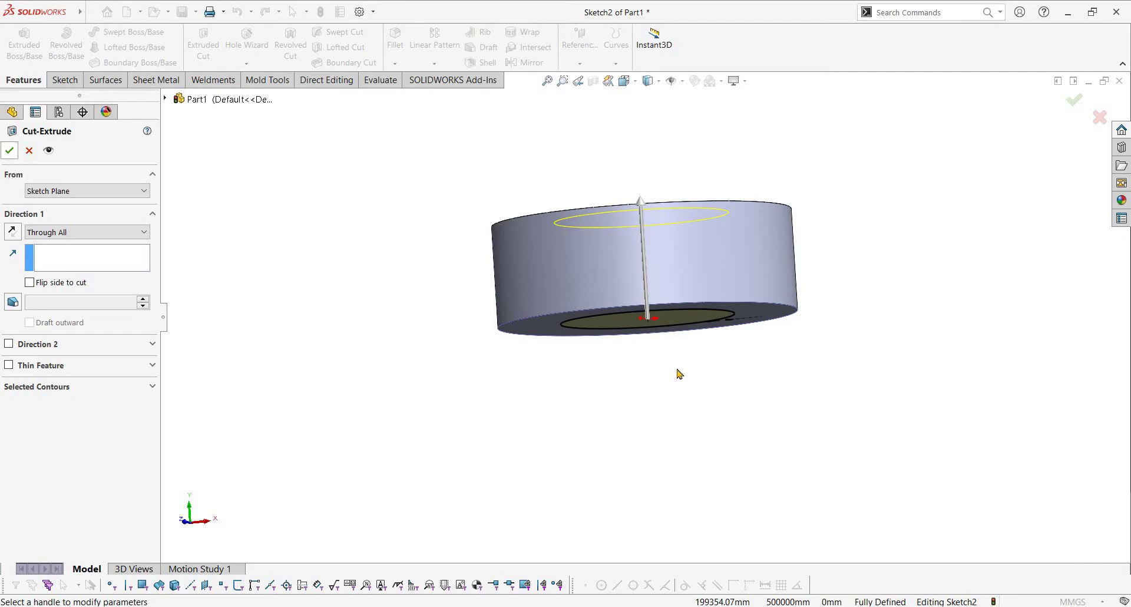
- Check the recess dimensions in the PDF drawing and sketch a 45 mm diameter circle centred on the origin on the ring's top face
mouse_move(593, 479)
middle_down()
mouse_move(657, 430)
mouse_move(648, 413)
middle_up()
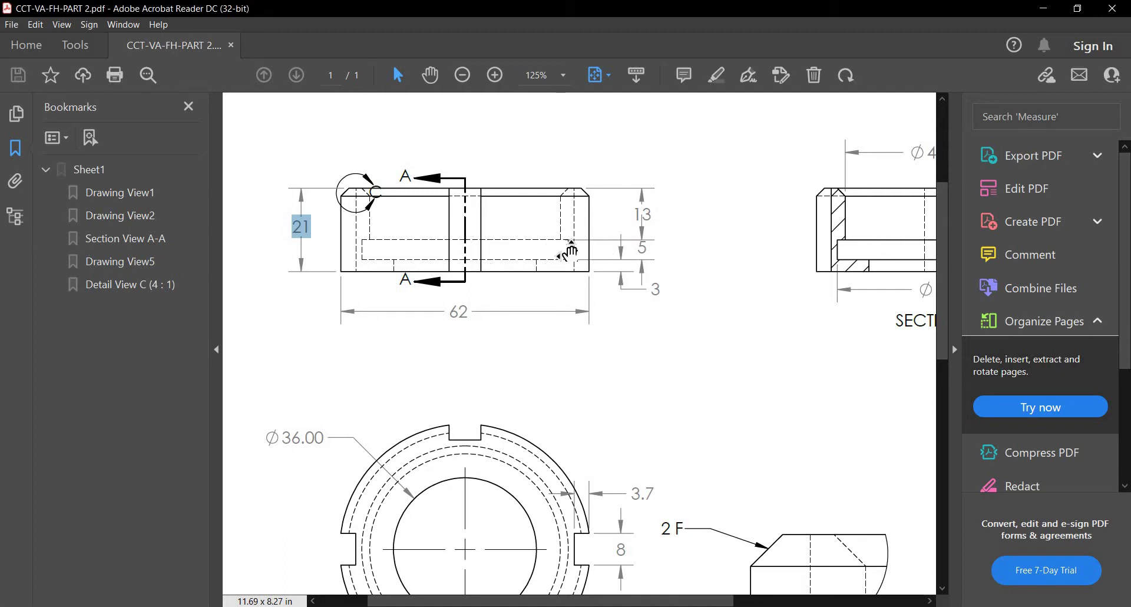
scroll(566, 248, right, 3)
scroll(538, 249, left, 5)
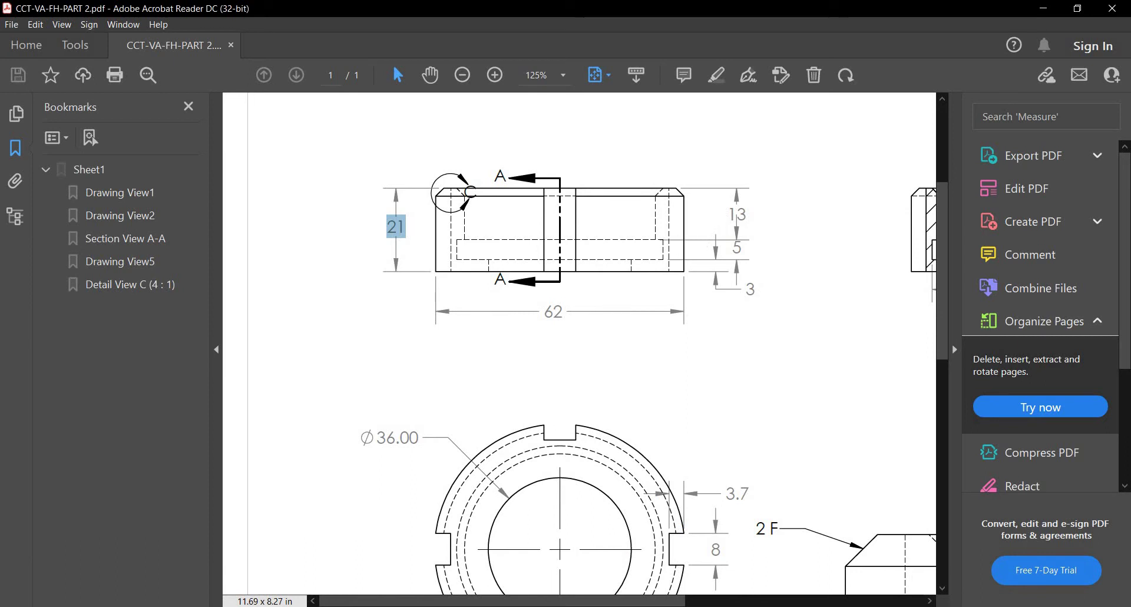
key(alt+Tab)
right_click(756, 214)
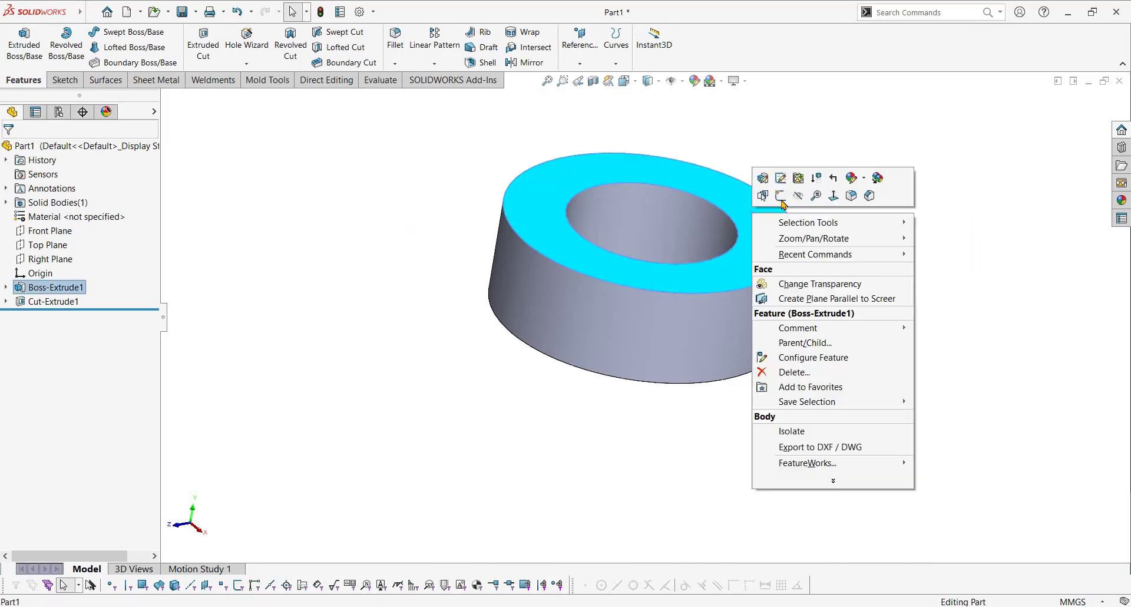
click(781, 197)
key(c)
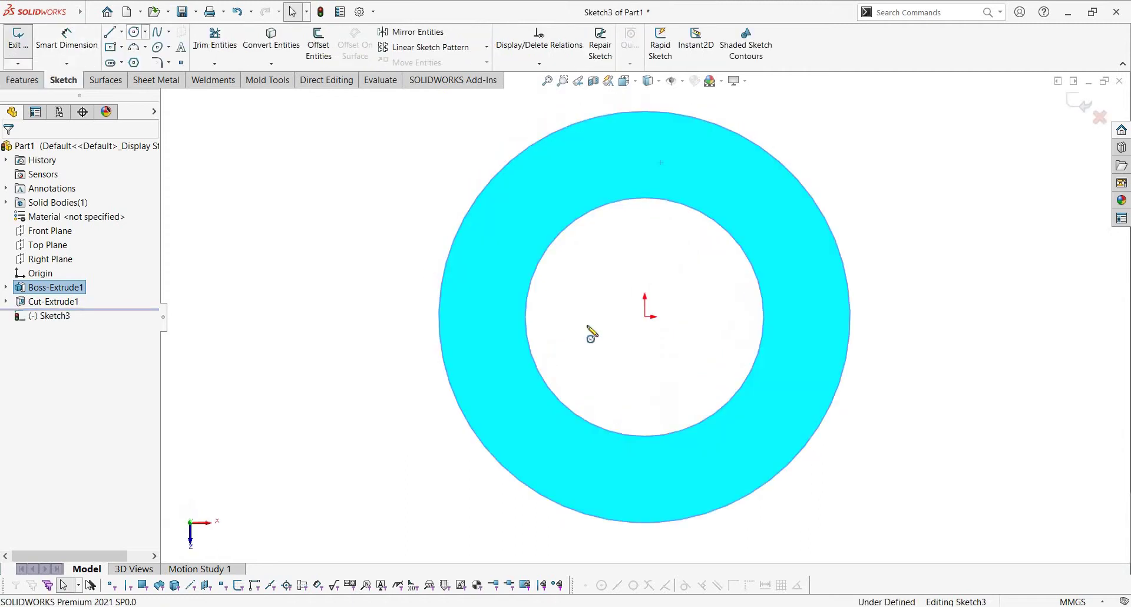
click(645, 316)
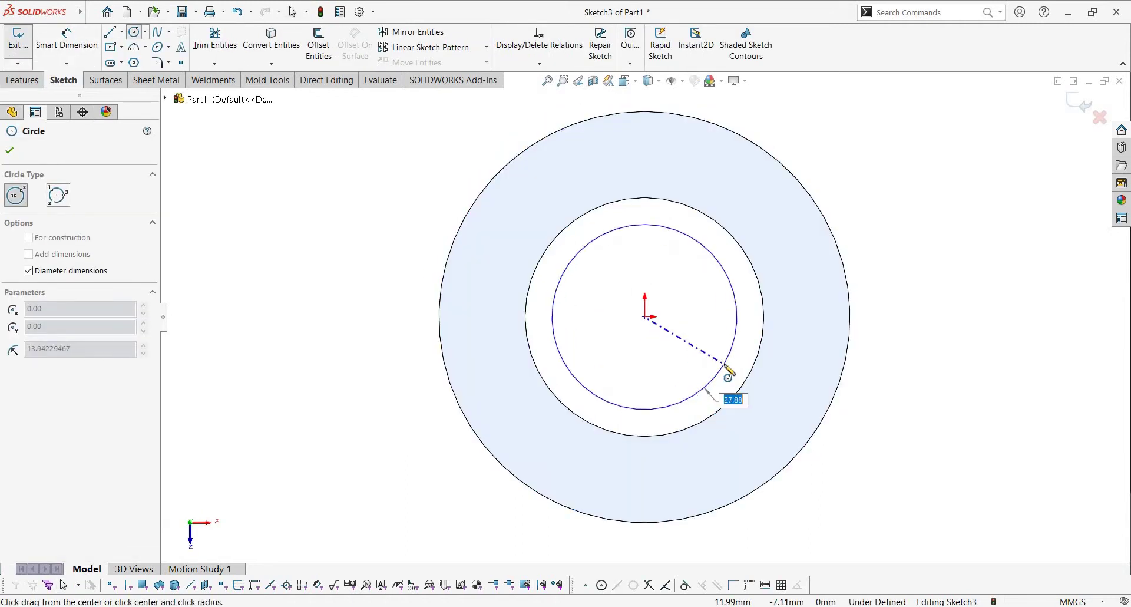
text(45)
key(Return)
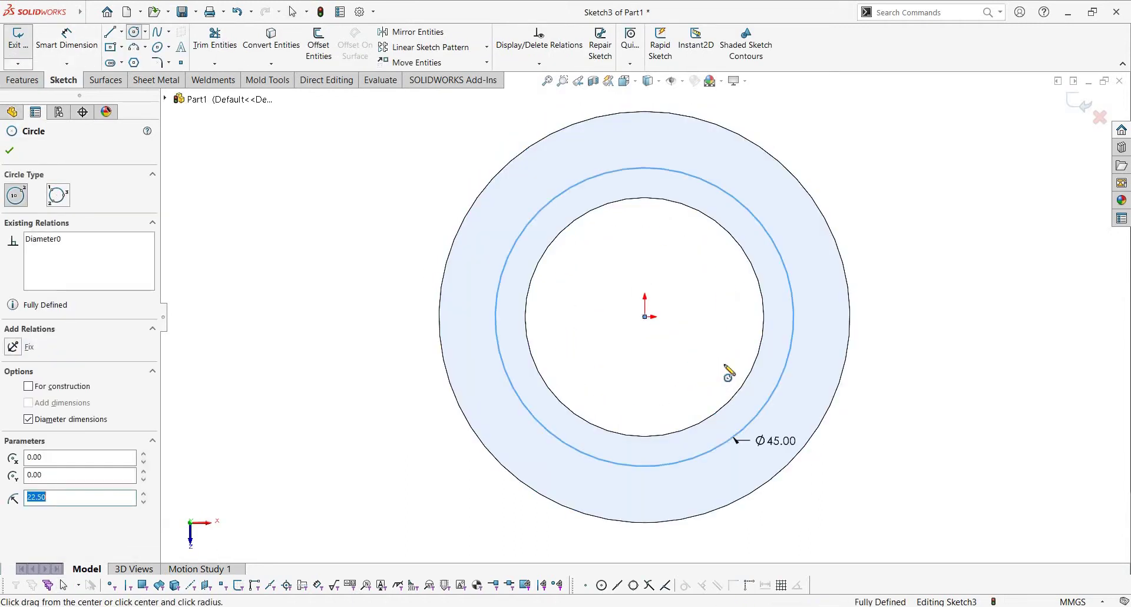
key(d)
click(770, 377)
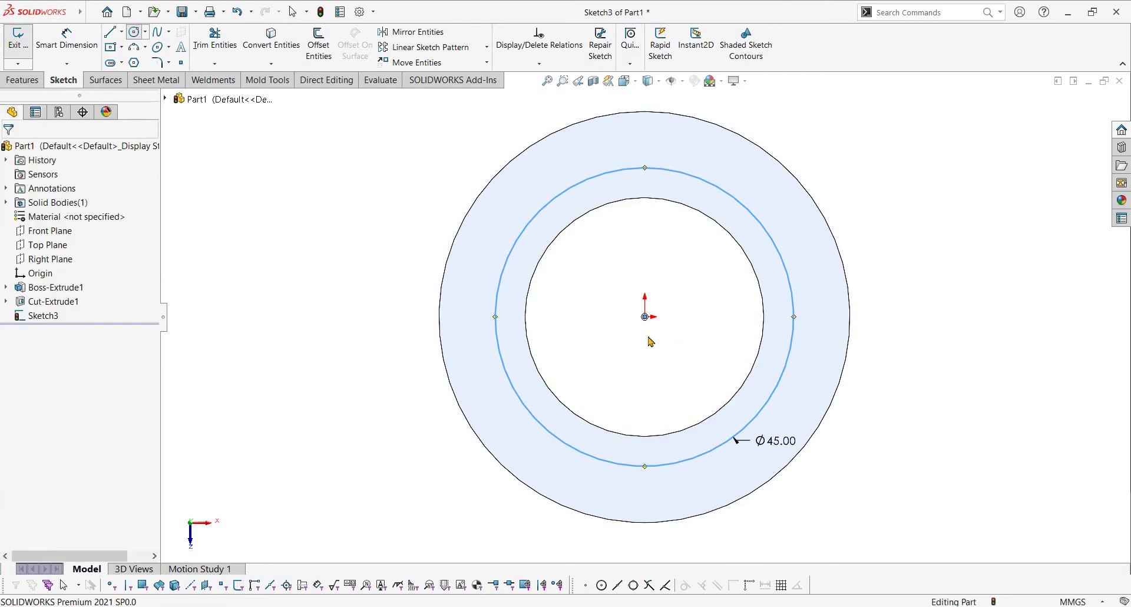
- Cut the 45 mm circle into the ring with a blind Extruded Cut 13 mm deep
key(s)
click(666, 363)
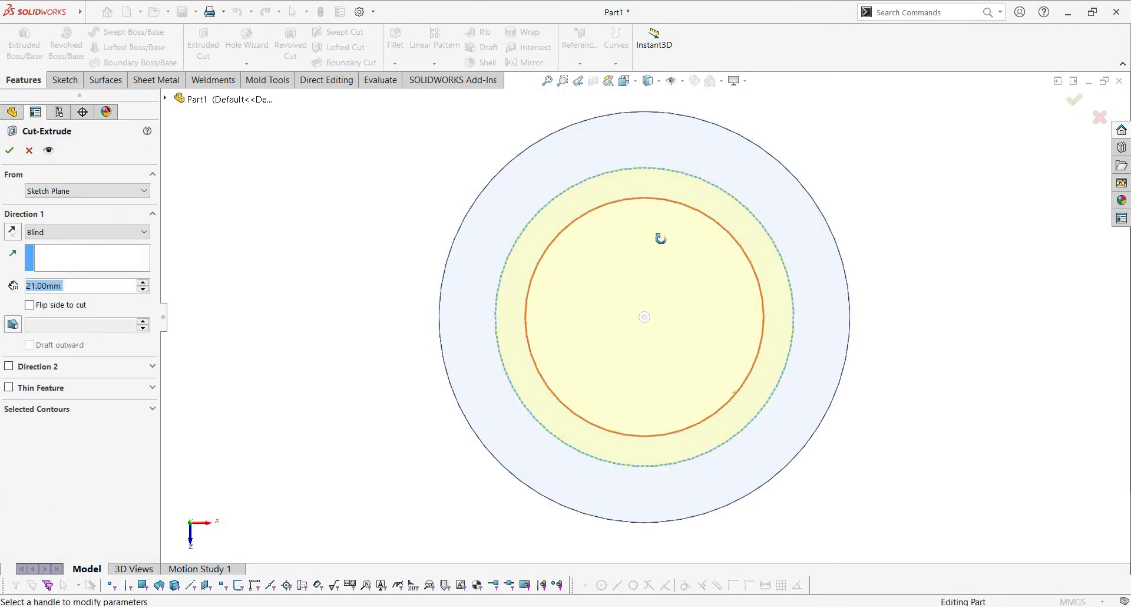
double_click(84, 289)
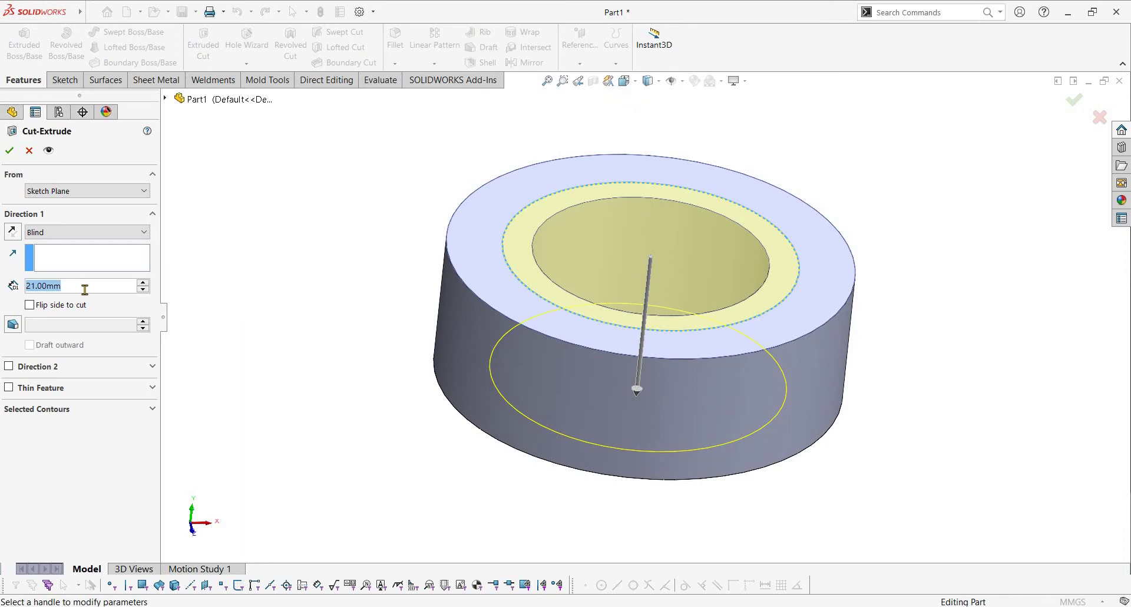
text(13)
key(Return)
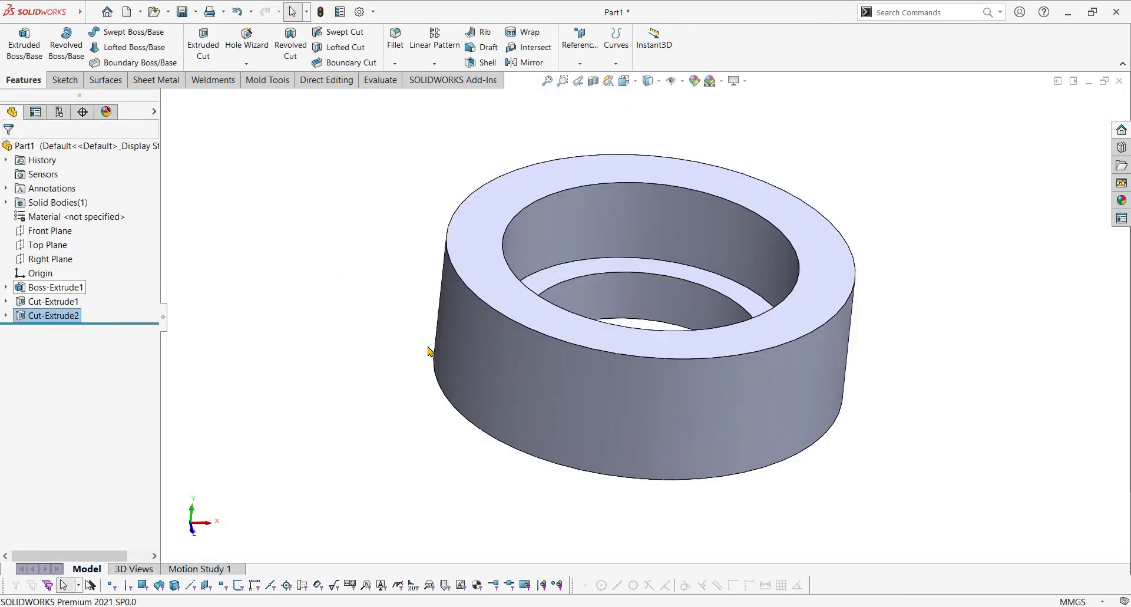
- Check the inner groove's diameter and height in the front and section A-A views of the PDF drawing
middle_drag(657, 343, 624, 383)
key(alt+Tab)
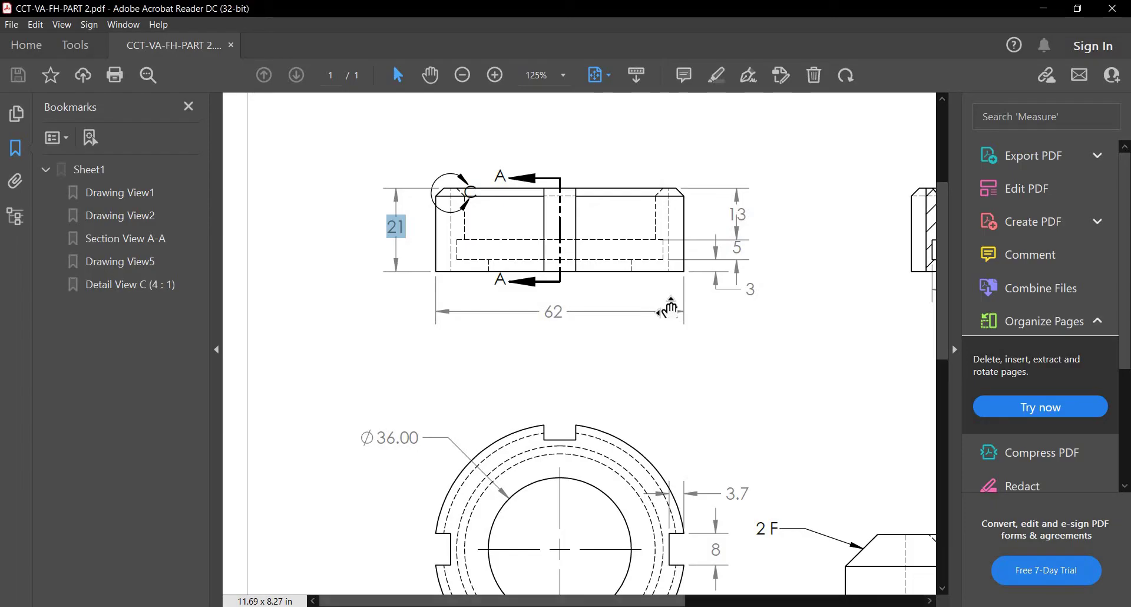
mouse_move(666, 303)
middle_down()
mouse_move(427, 231)
mouse_move(378, 202)
middle_up()
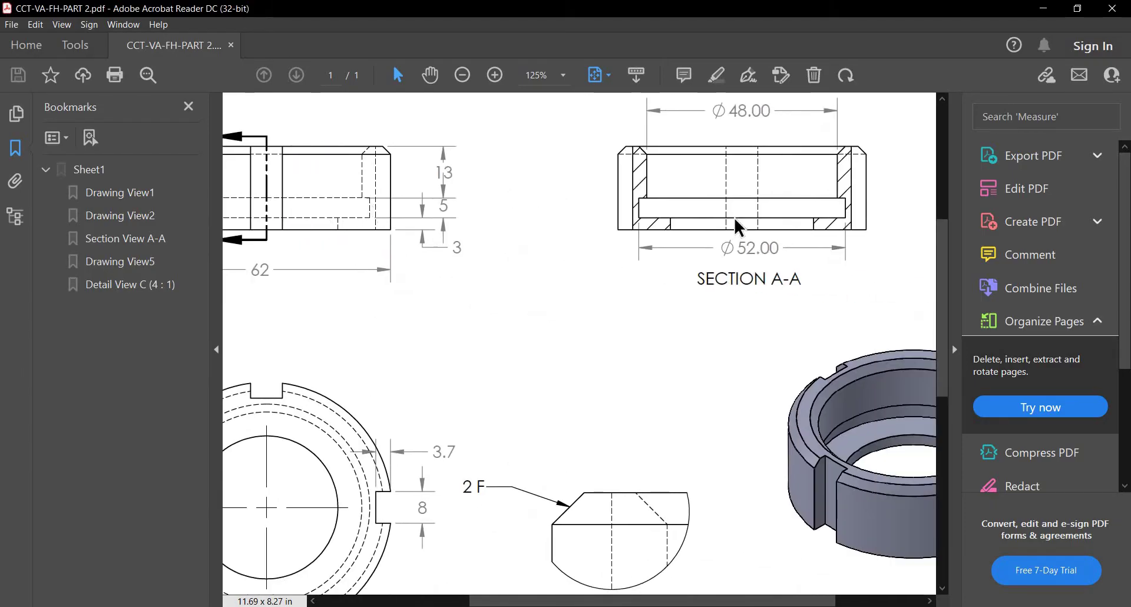
middle_drag(487, 239, 523, 246)
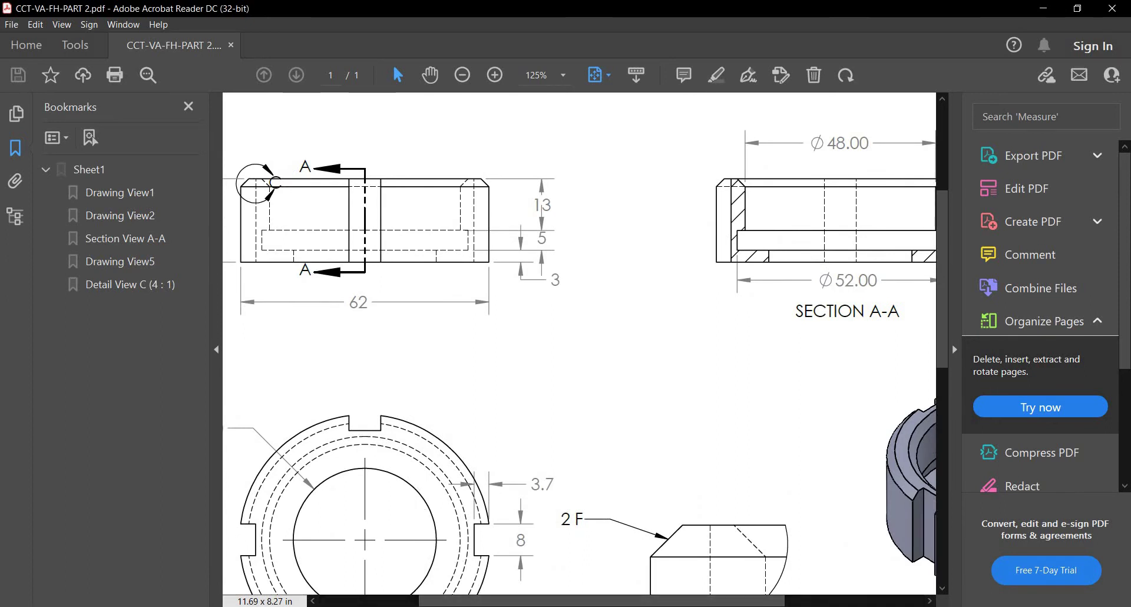
mouse_move(528, 606)
click(550, 563)
- Sketch a 52 mm diameter circle centred on the origin on the recess floor inside the ring
middle_drag(746, 350, 728, 247)
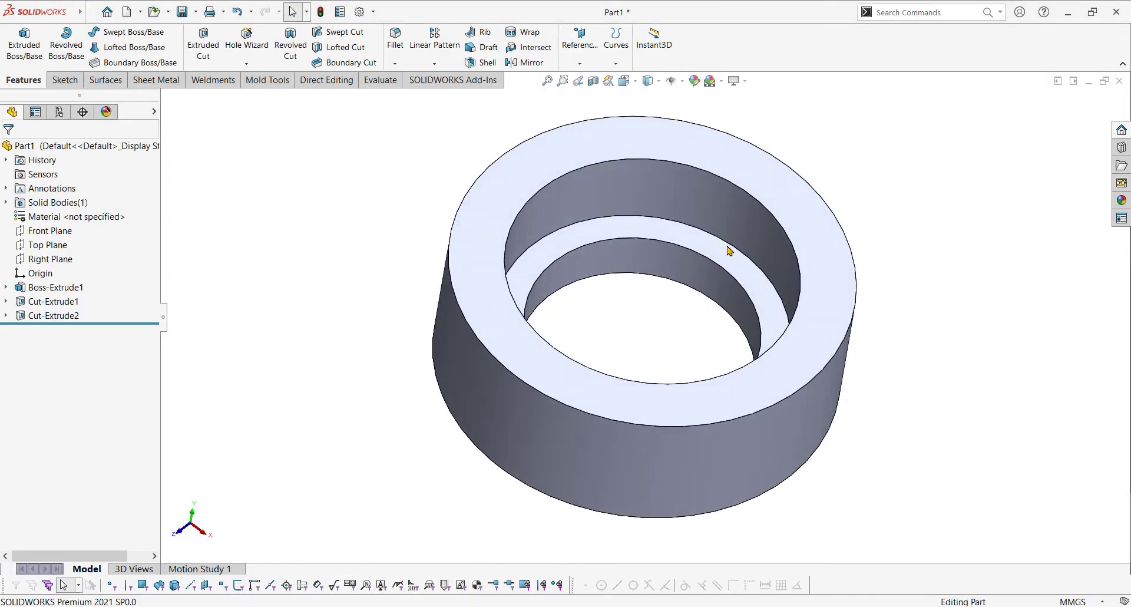
right_click(729, 246)
click(753, 229)
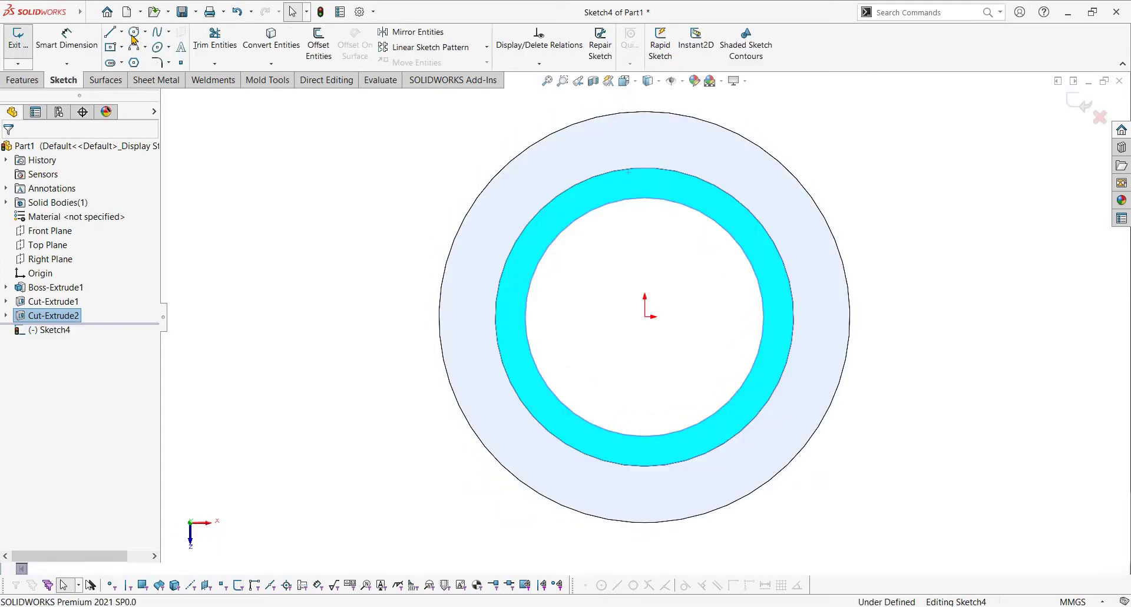
click(134, 32)
click(645, 316)
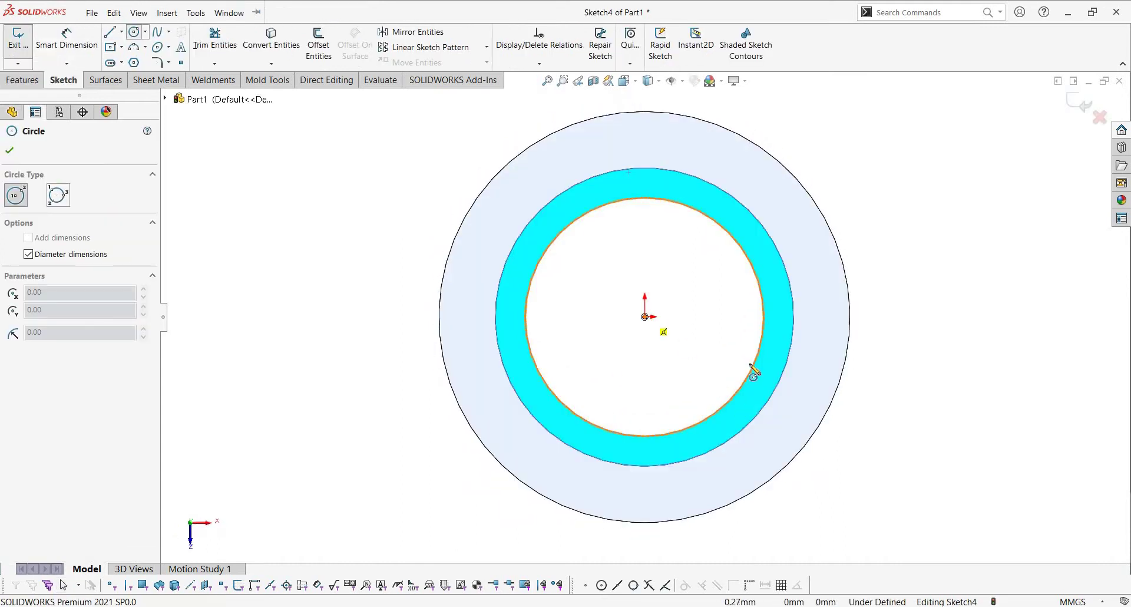
text(5)
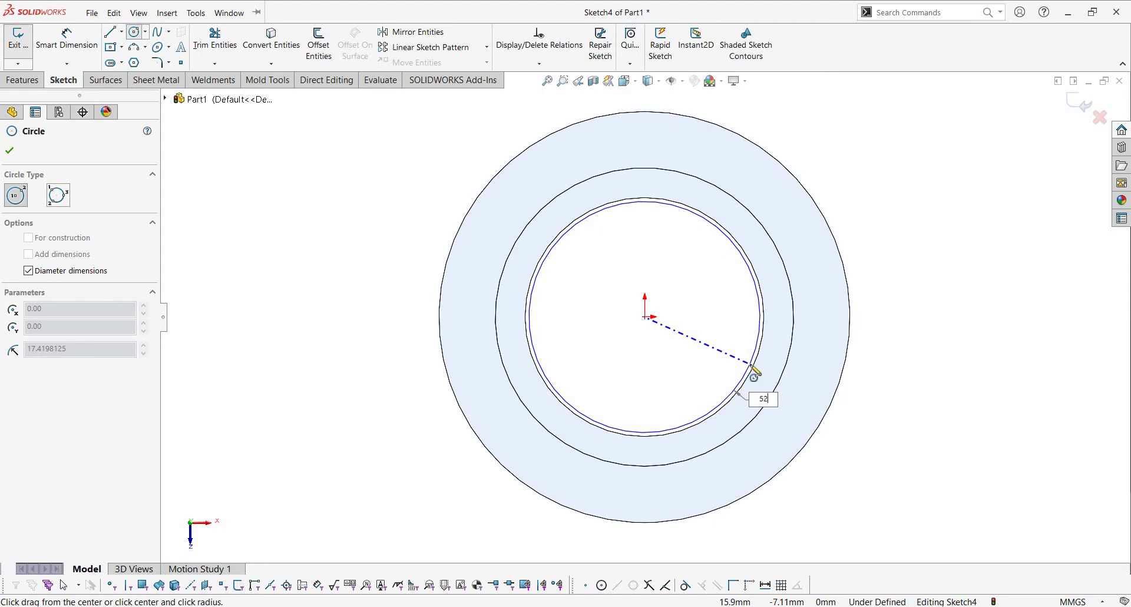
text(2)
key(Return)
key(Escape)
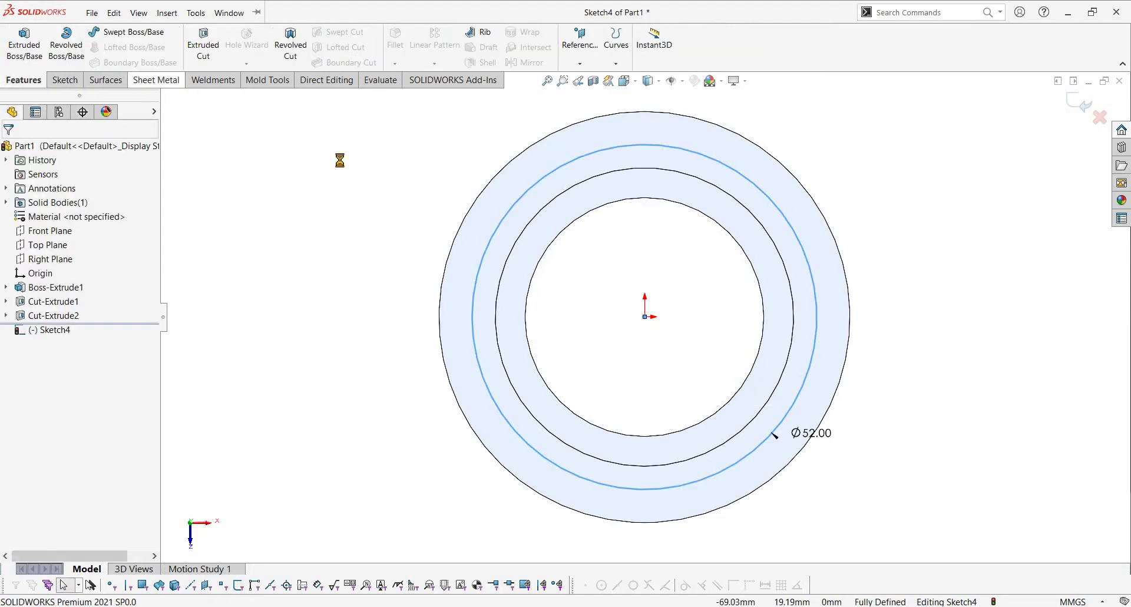
- Cut the 52 mm circle with a blind Extruded Cut 5 mm deep to form the inner groove
click(203, 43)
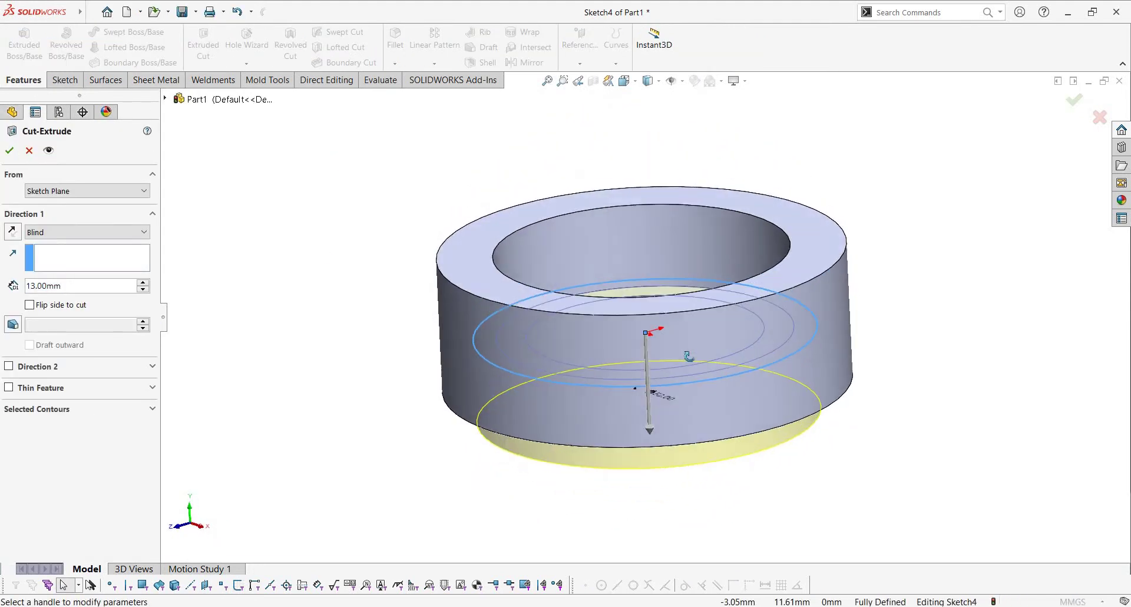
middle_drag(688, 356, 693, 299)
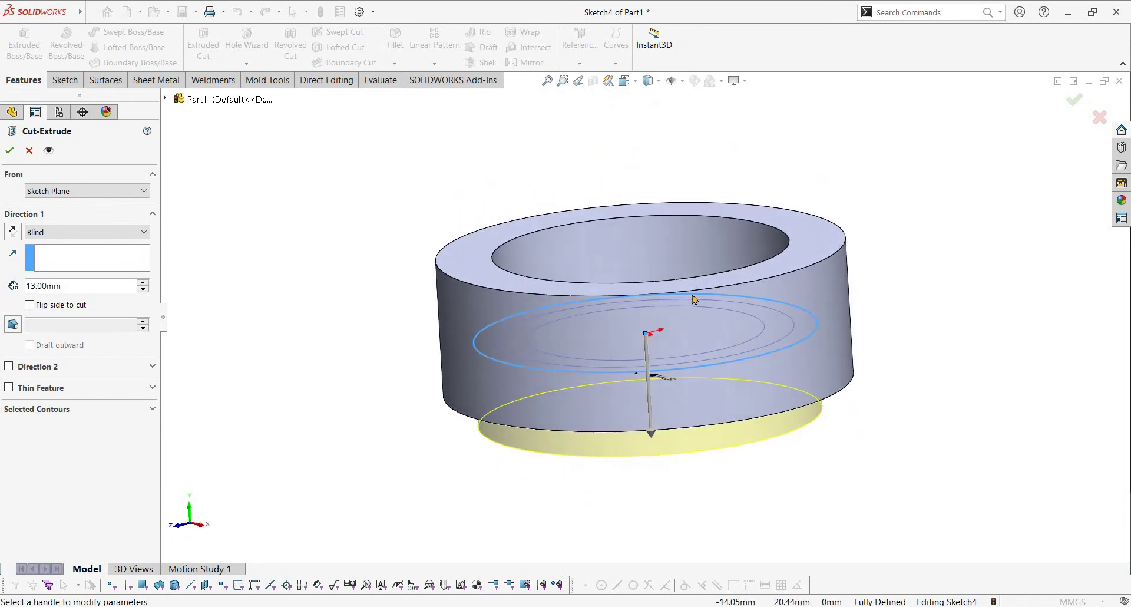
double_click(72, 290)
click(72, 290)
double_click(72, 290)
text(5)
key(Return)
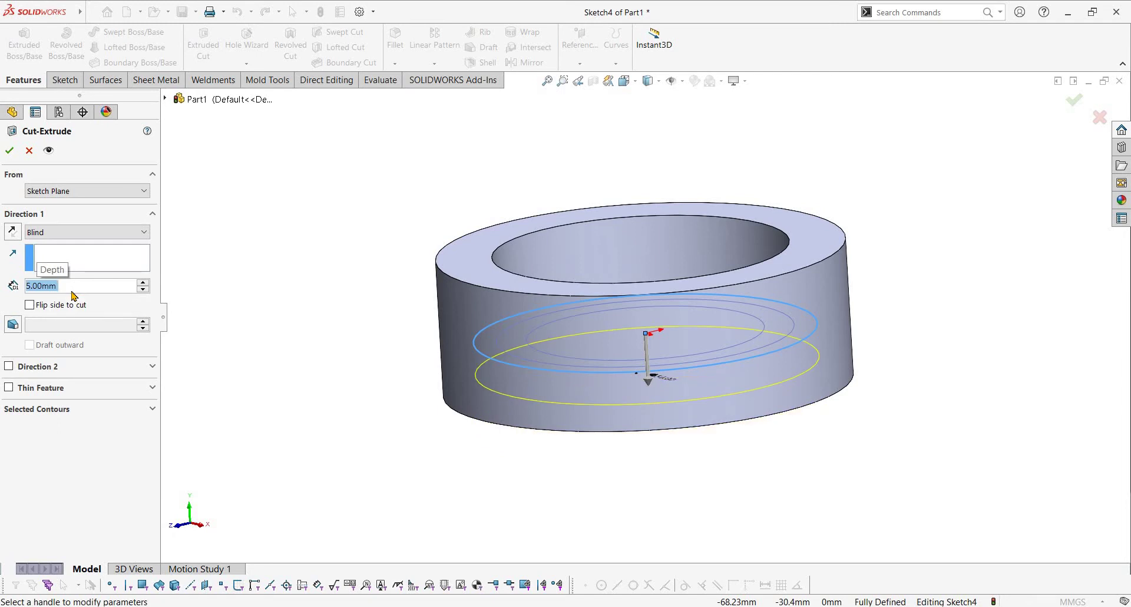
key(Return)
middle_drag(599, 452, 580, 236)
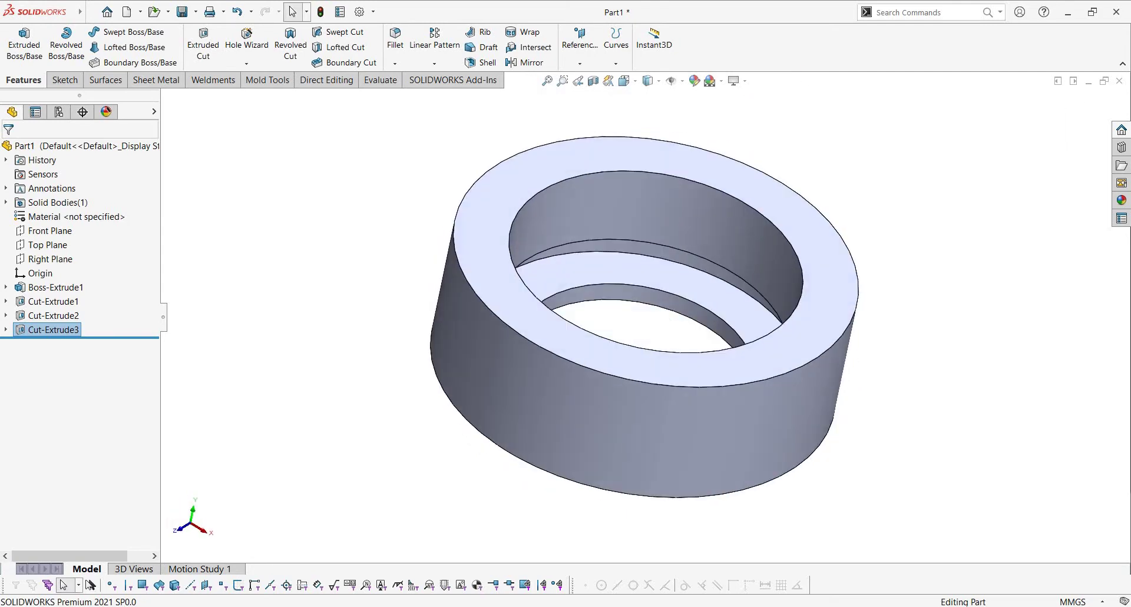
- Switch to the PDF drawing and examine the section view and the notch dimensions in the plan view
click(521, 606)
ctrl+scroll(593, 485, down, 1)
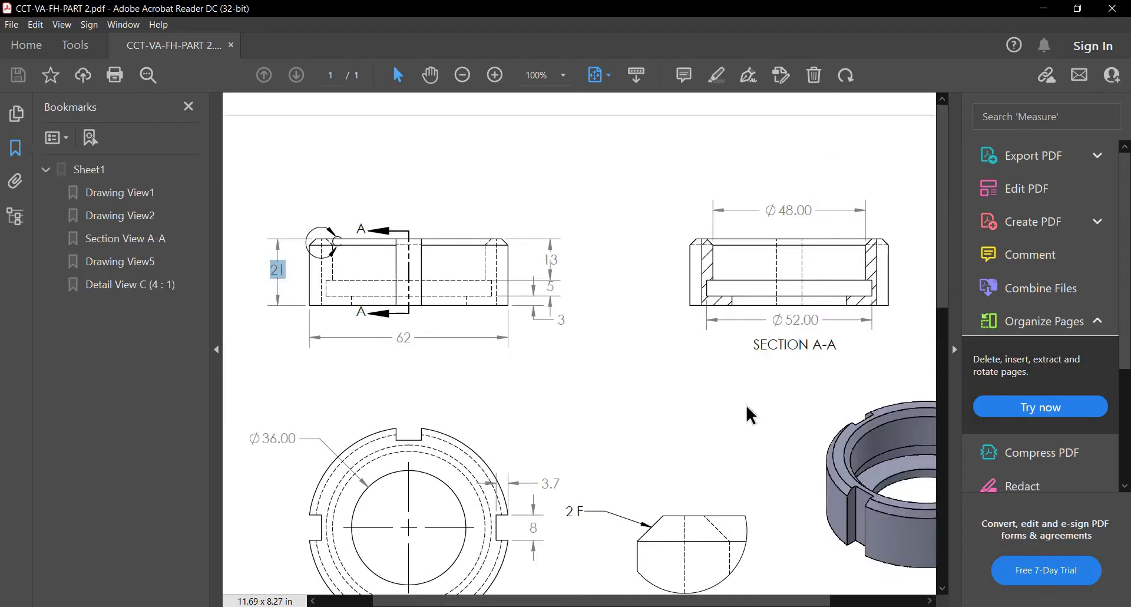
ctrl+scroll(723, 246, down, 1)
ctrl+scroll(662, 227, up, 1)
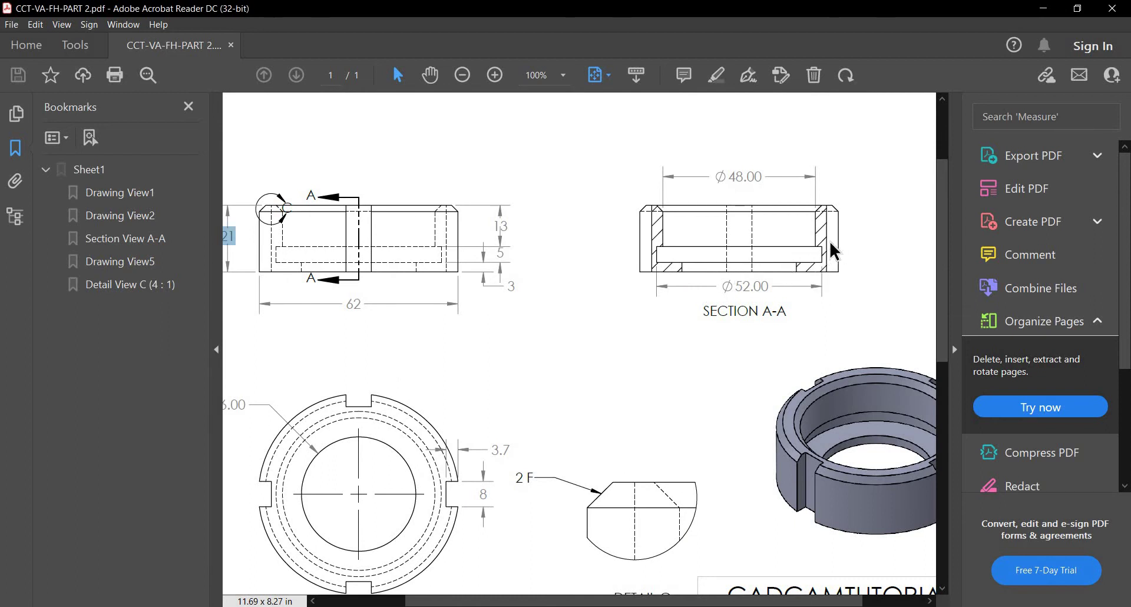
ctrl+scroll(553, 526, down, 1)
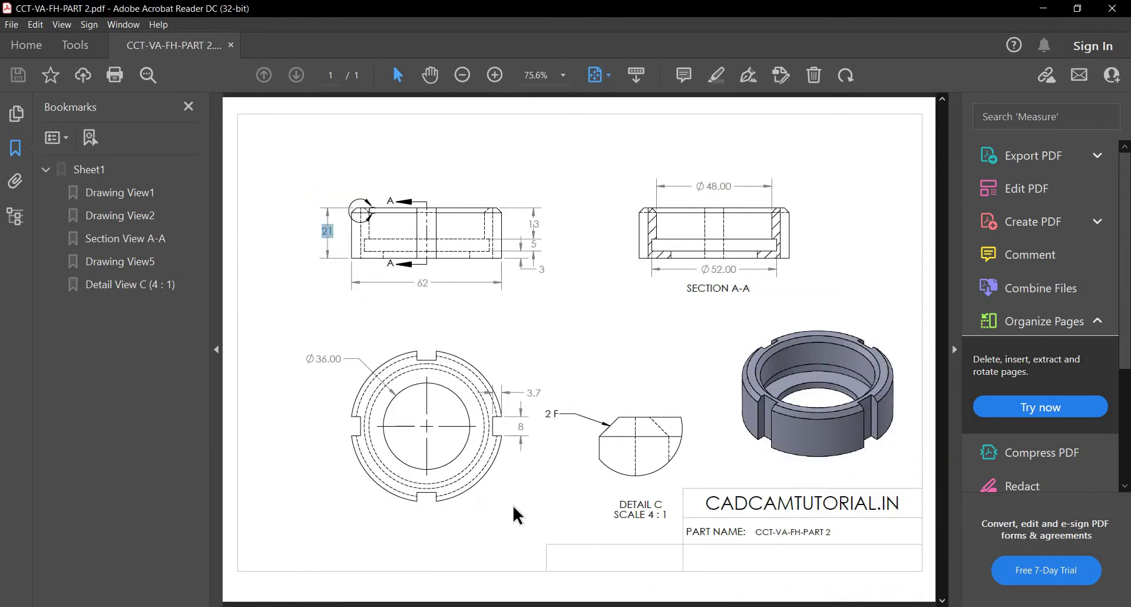
ctrl+scroll(501, 399, up, 2)
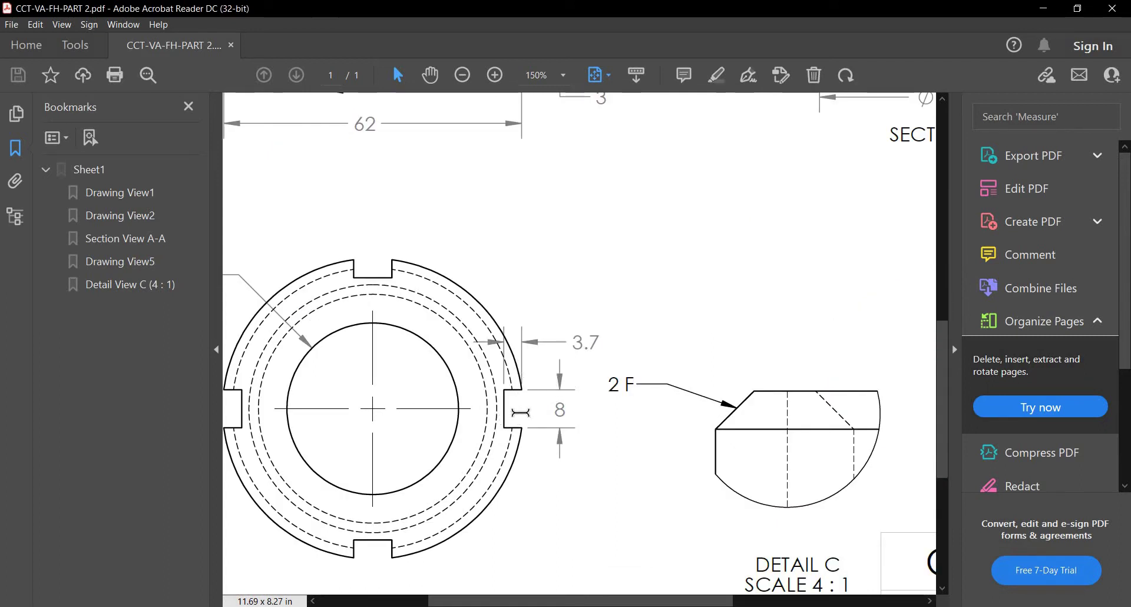
key(alt+Tab)
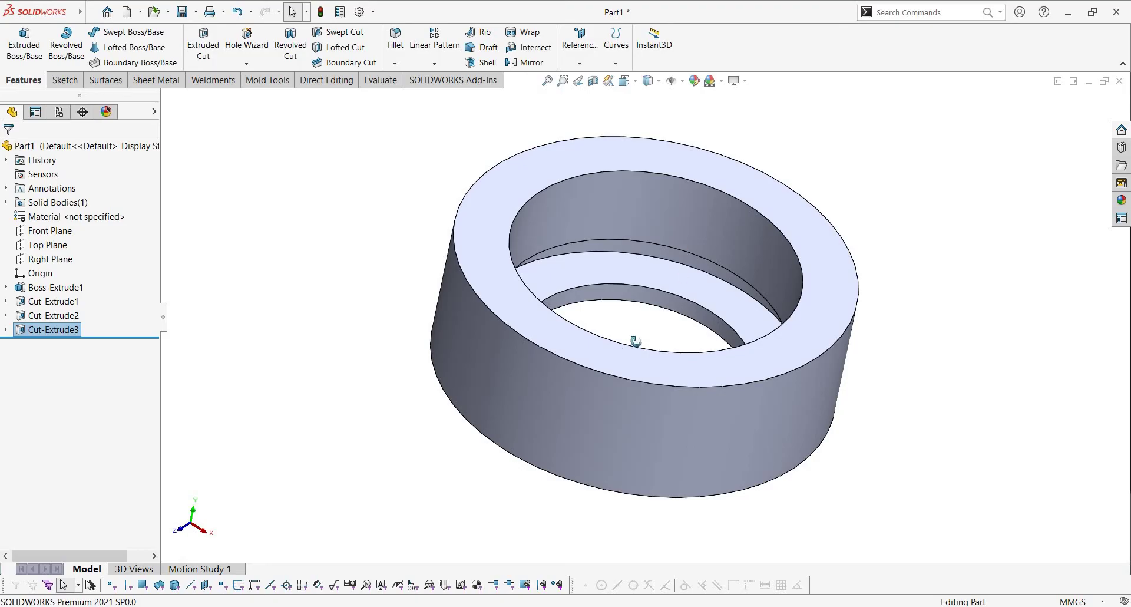
- Start a sketch on the ring's top face and place a centre rectangle's midpoint on the outer edge, horizontally in line with the origin
middle_drag(635, 339, 817, 276)
right_click(824, 272)
click(840, 253)
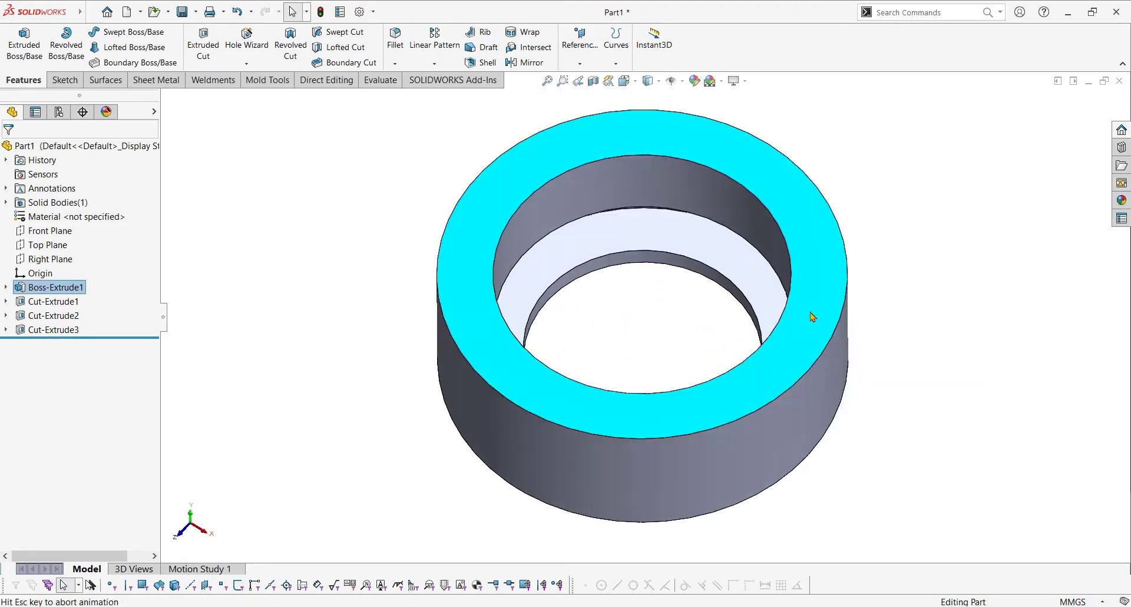
click(110, 46)
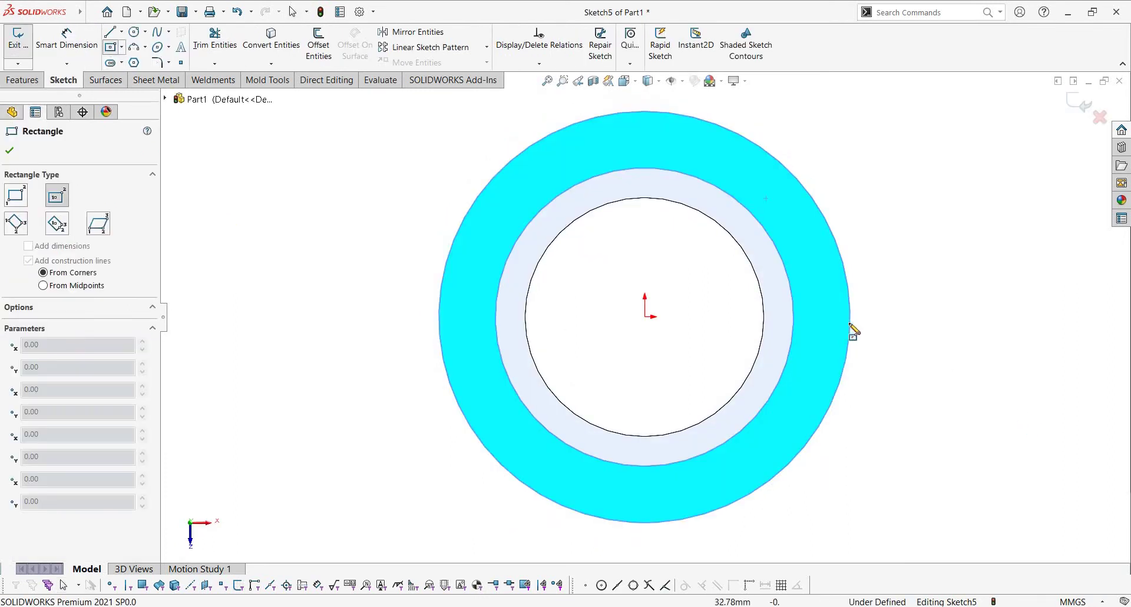
click(850, 316)
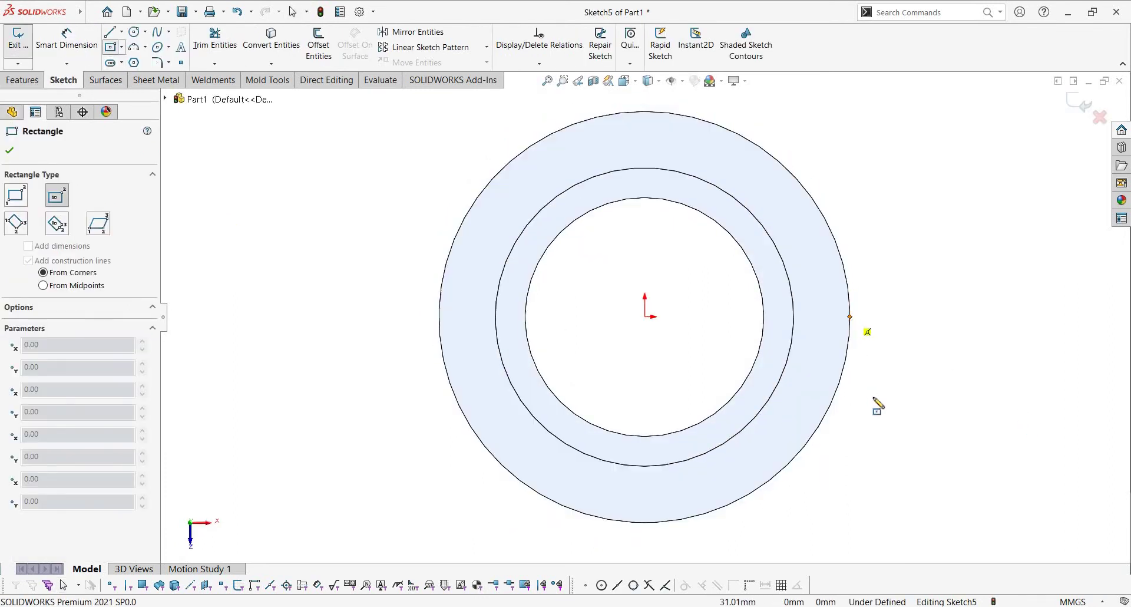
- Check the notch width and depth in the plan view of the PDF drawing and return to the sketch
key(super+Tab)
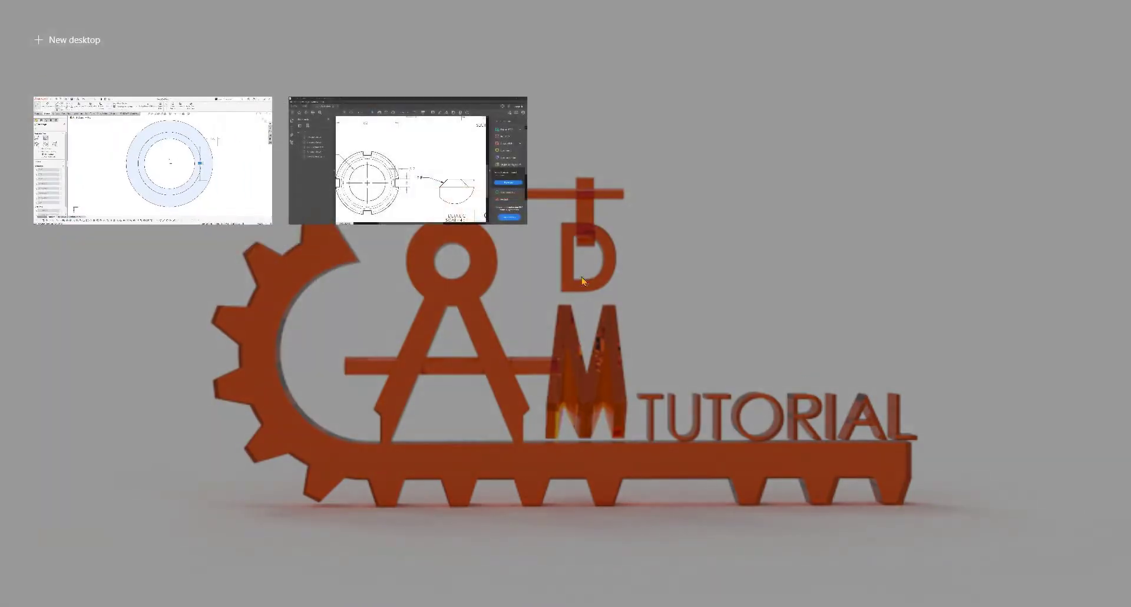
click(503, 223)
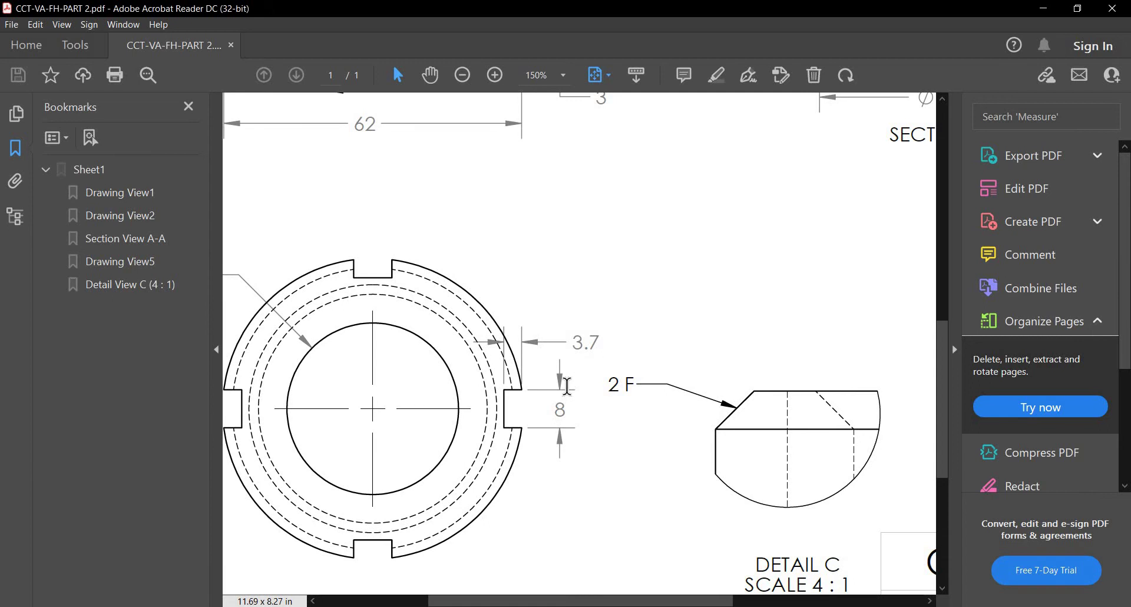
key(super+Tab)
key(super+Tab)
key(super+Tab)
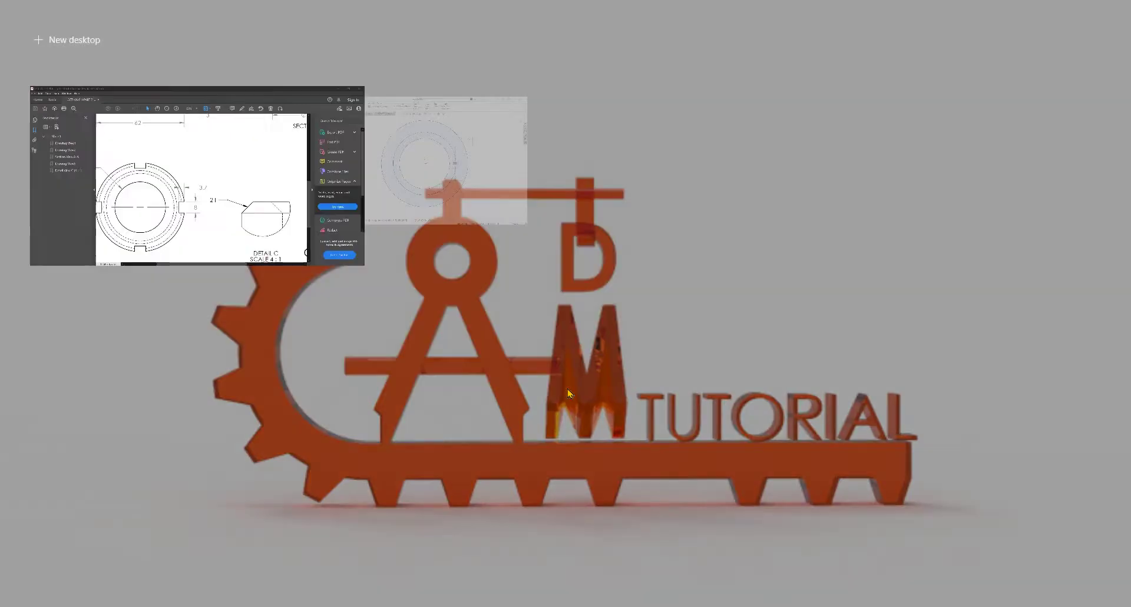
click(465, 115)
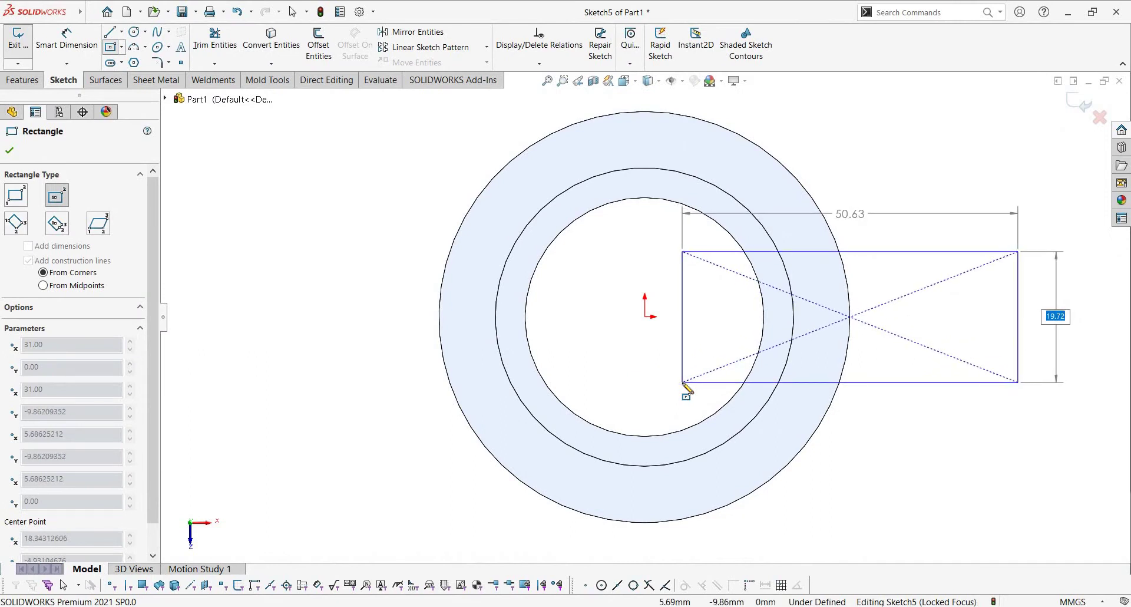
- Set the notch rectangle's vertical size to 8 mm and its horizontal size to 3.7*2 mm
text(8)
key(Tab)
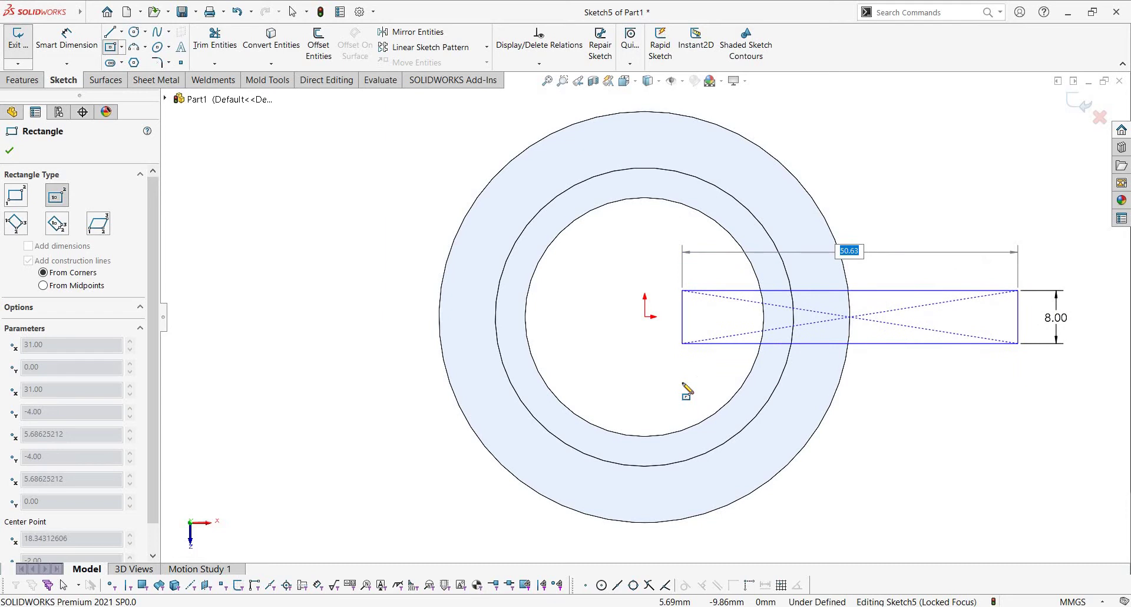
text(3.7")
key(Return)
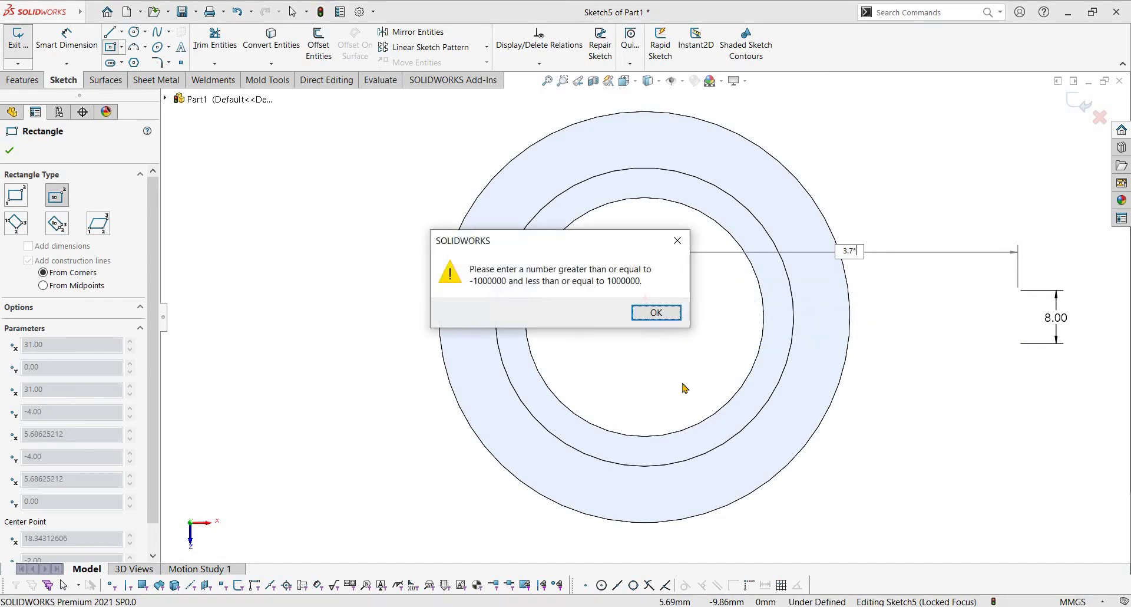
key(Return)
key(Return)
key(Return)
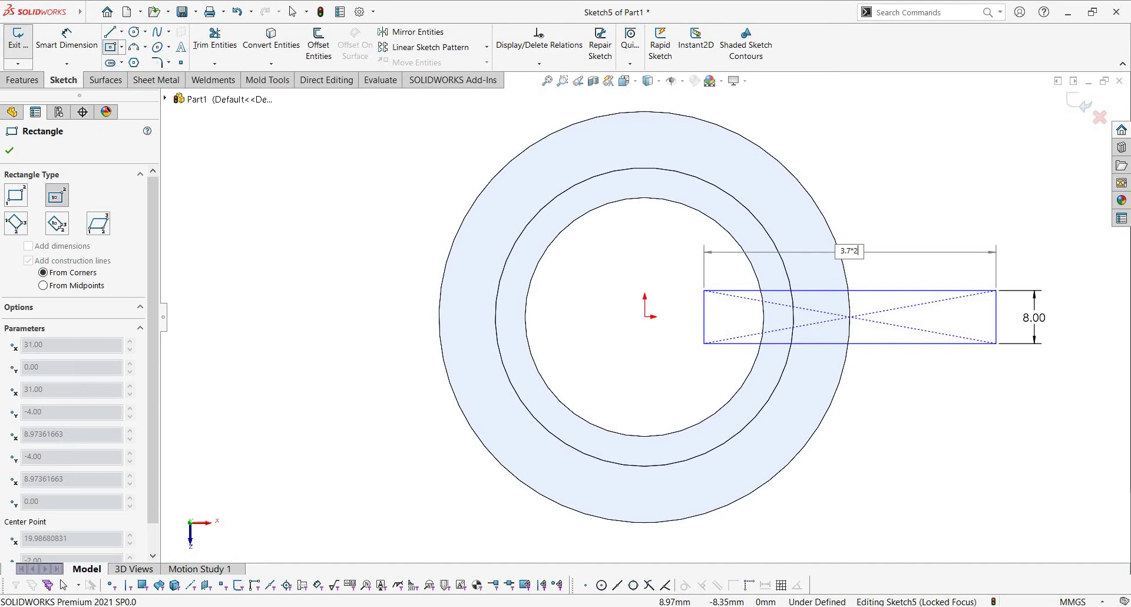
key(Return)
key(Escape)
scroll(708, 365, down, 5)
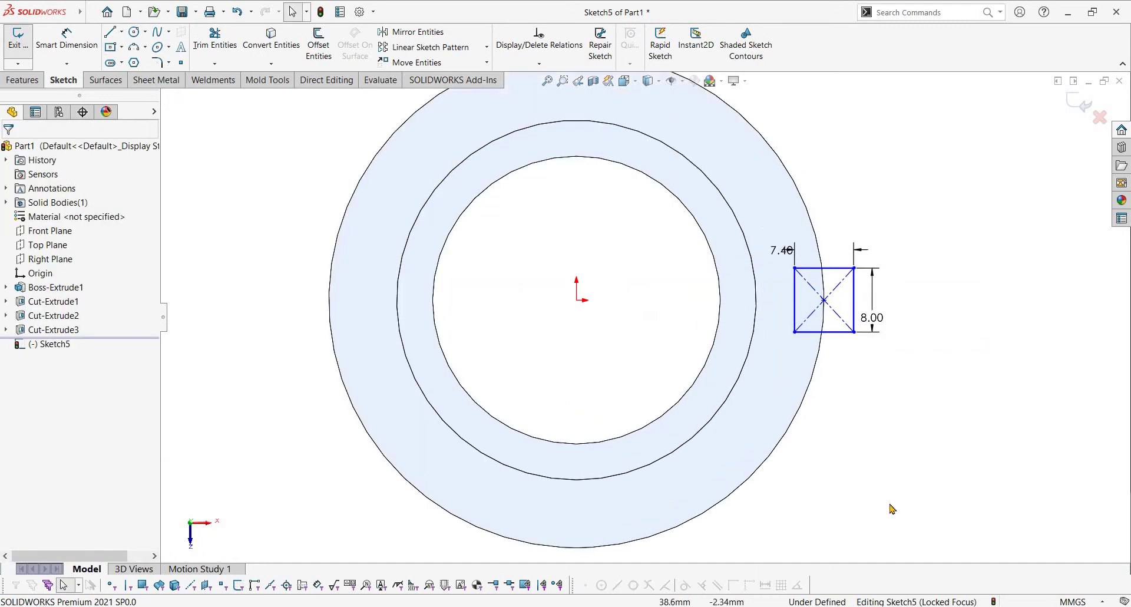
key(d)
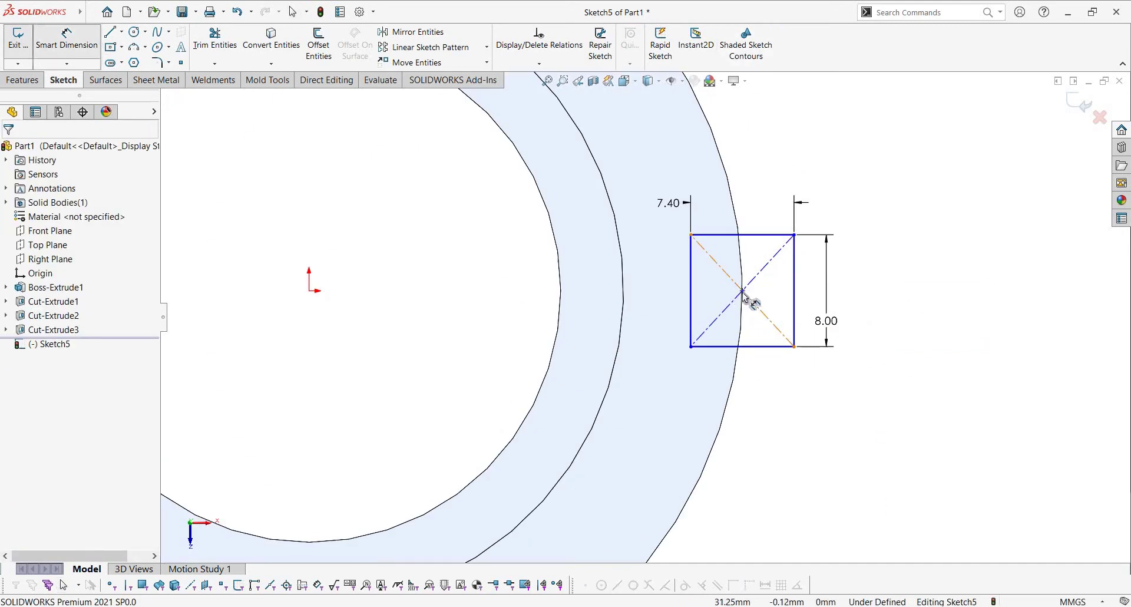
click(743, 293)
scroll(453, 315, up, 3)
click(454, 307)
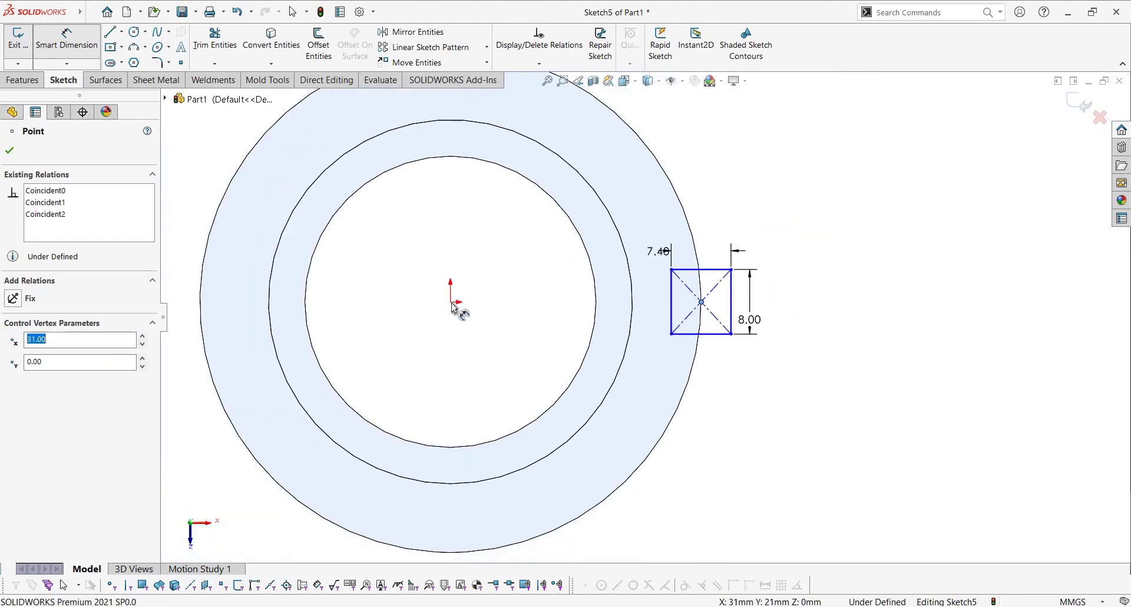
click(486, 220)
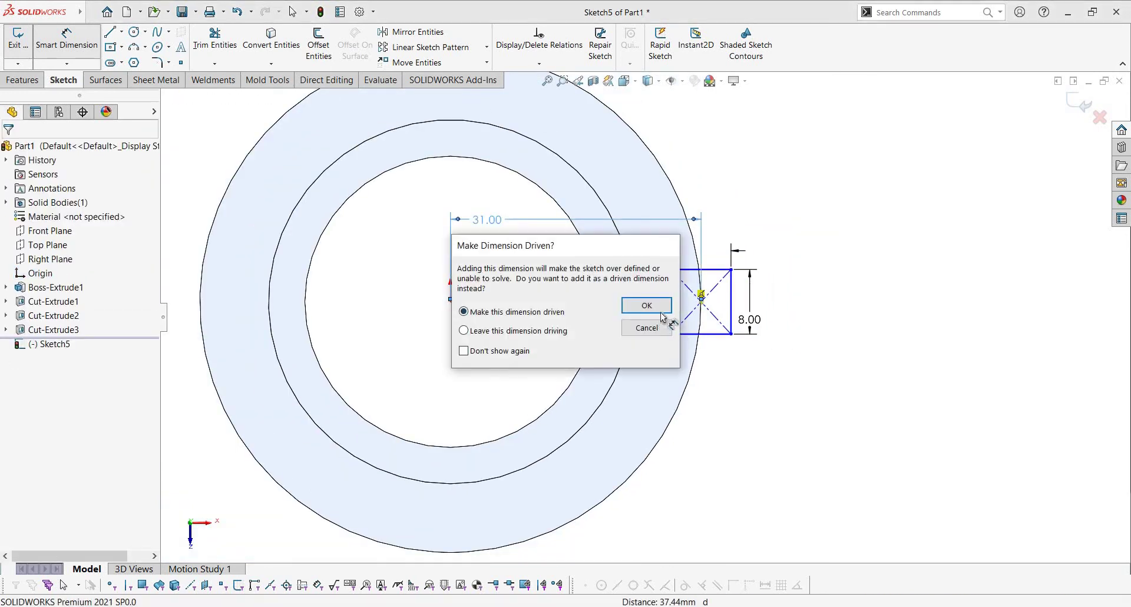
click(651, 330)
- Dimension the horizontal distance from the origin to the notch rectangle's inner edge to fully define the sketch
click(671, 313)
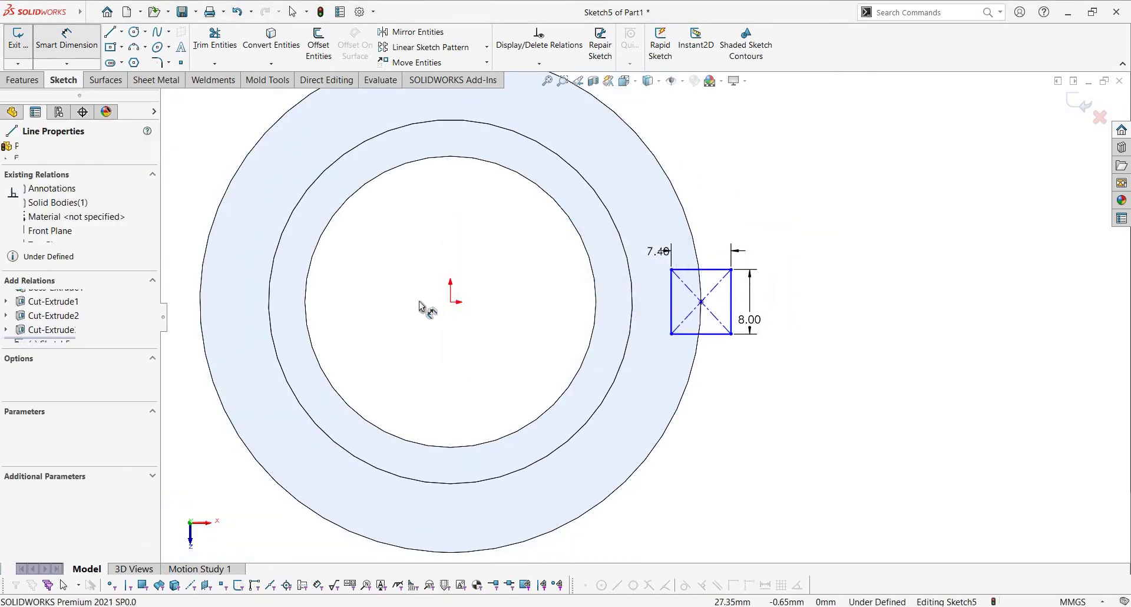
click(450, 301)
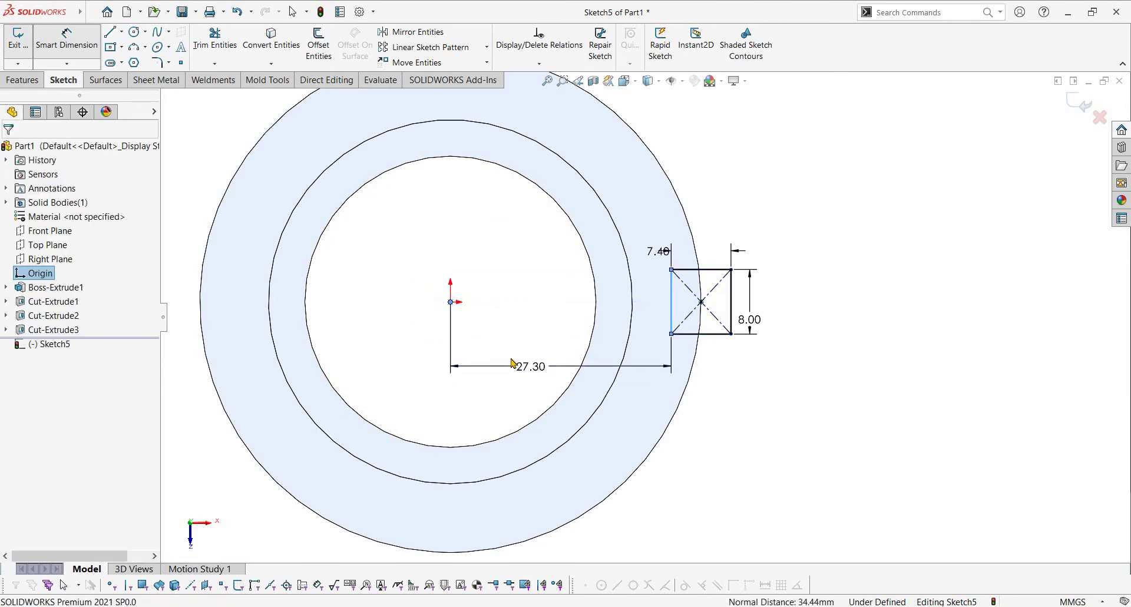
click(530, 367)
key(Return)
middle_drag(770, 286, 776, 230)
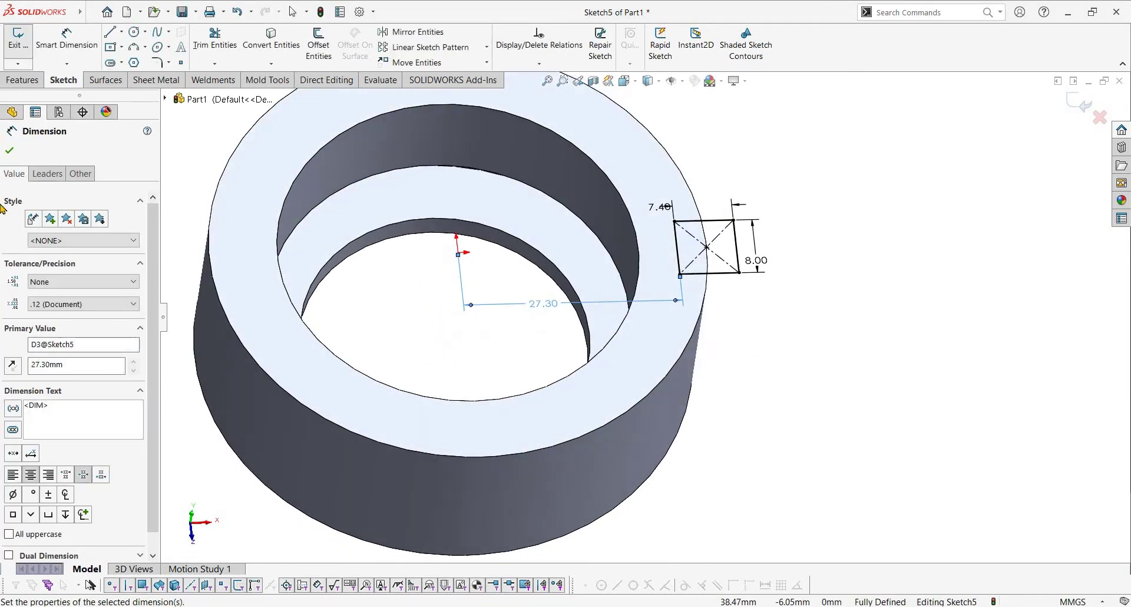
click(9, 151)
- Extrude-cut the notch rectangle with the Up To Next end condition to cut the first notch through the ring's height
click(23, 80)
click(204, 44)
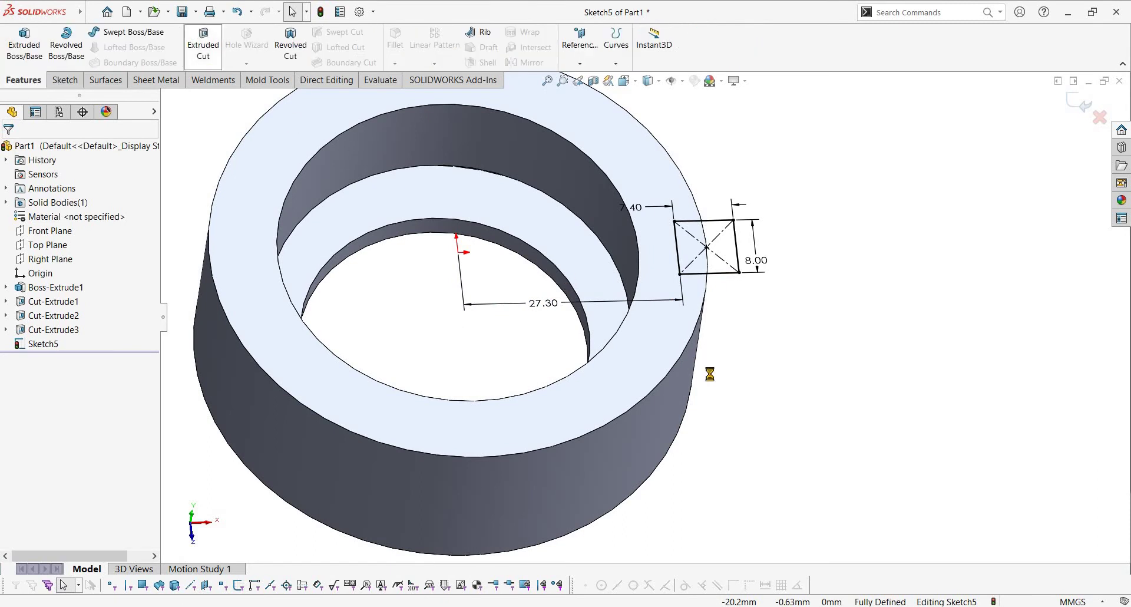
middle_drag(811, 454, 831, 239)
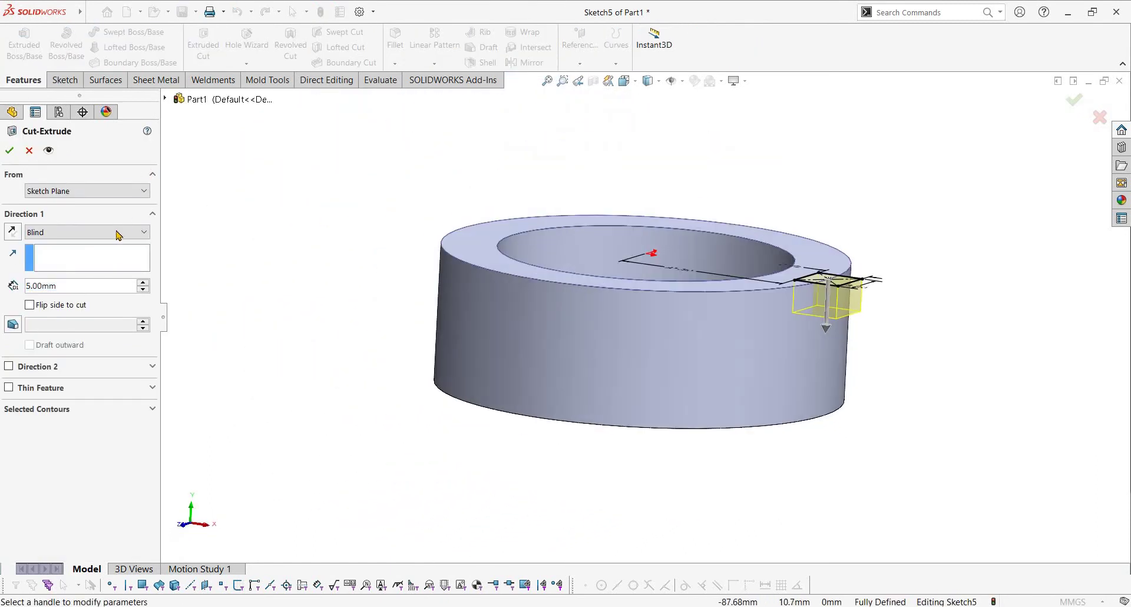
click(87, 232)
click(65, 278)
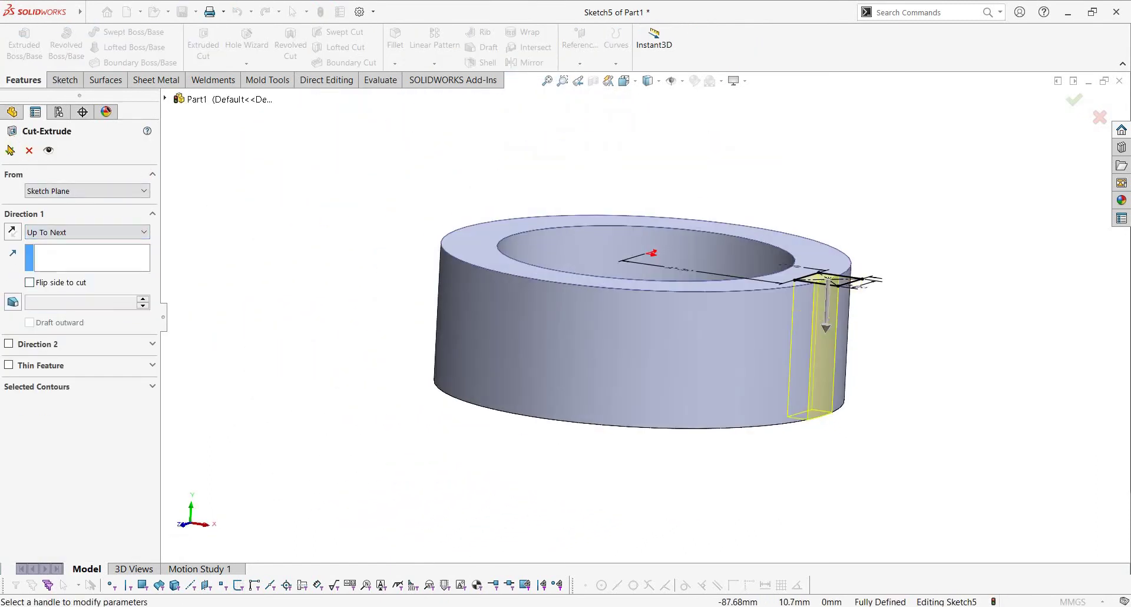
middle_drag(879, 296, 853, 380)
- Create a circular pattern of the notch cut about the ring's inner cylindrical face, with 4 equally spaced instances over 360 degrees
click(434, 63)
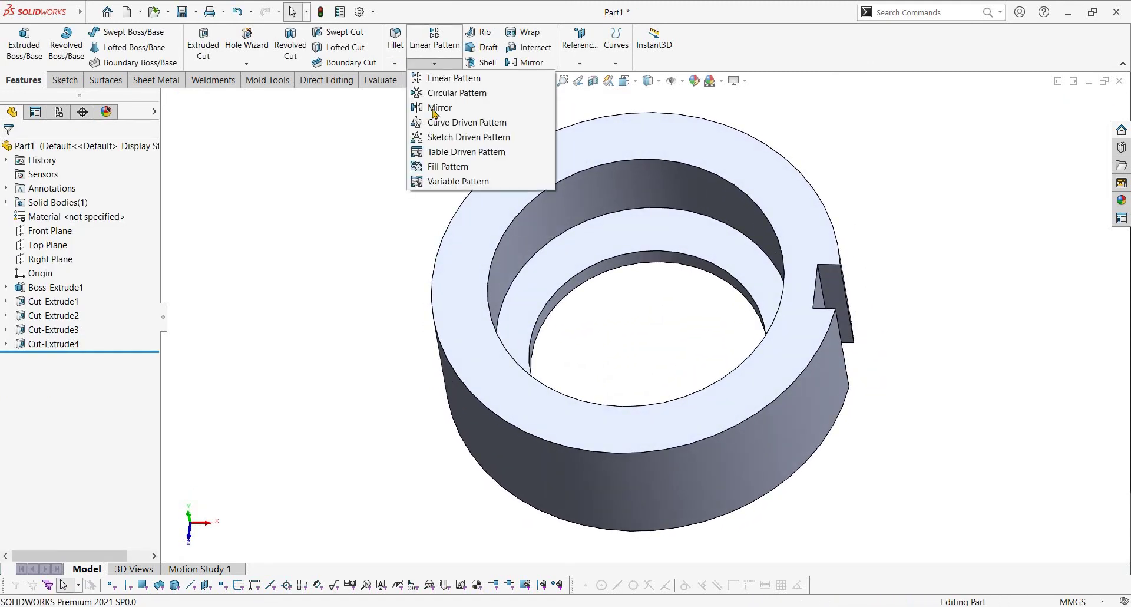
click(451, 93)
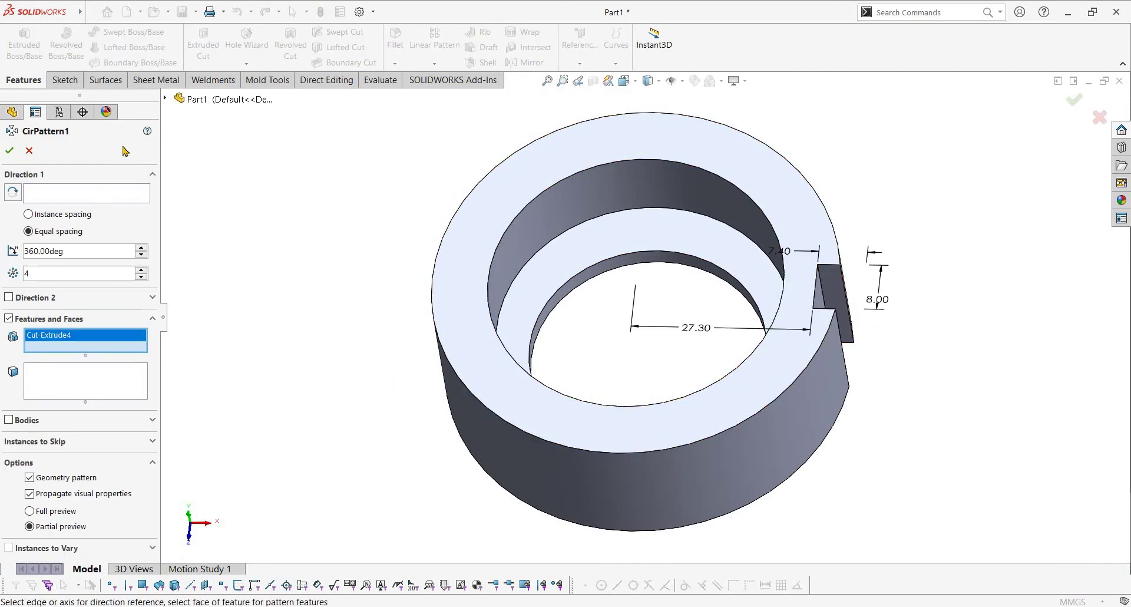
click(668, 198)
middle_drag(470, 286, 809, 333)
right_click(811, 335)
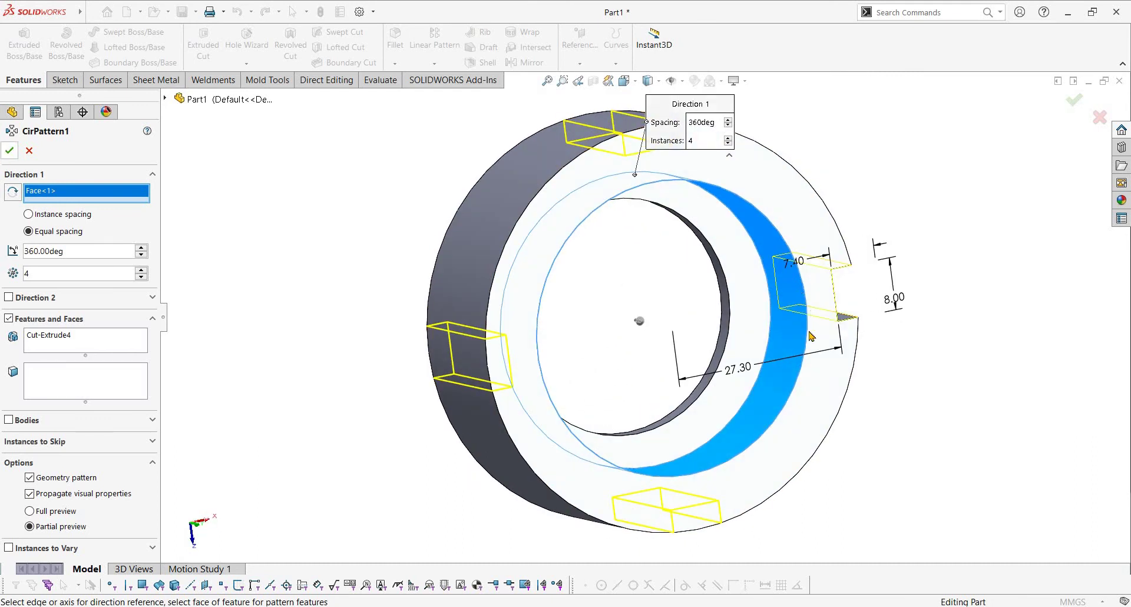
middle_drag(764, 162, 760, 189)
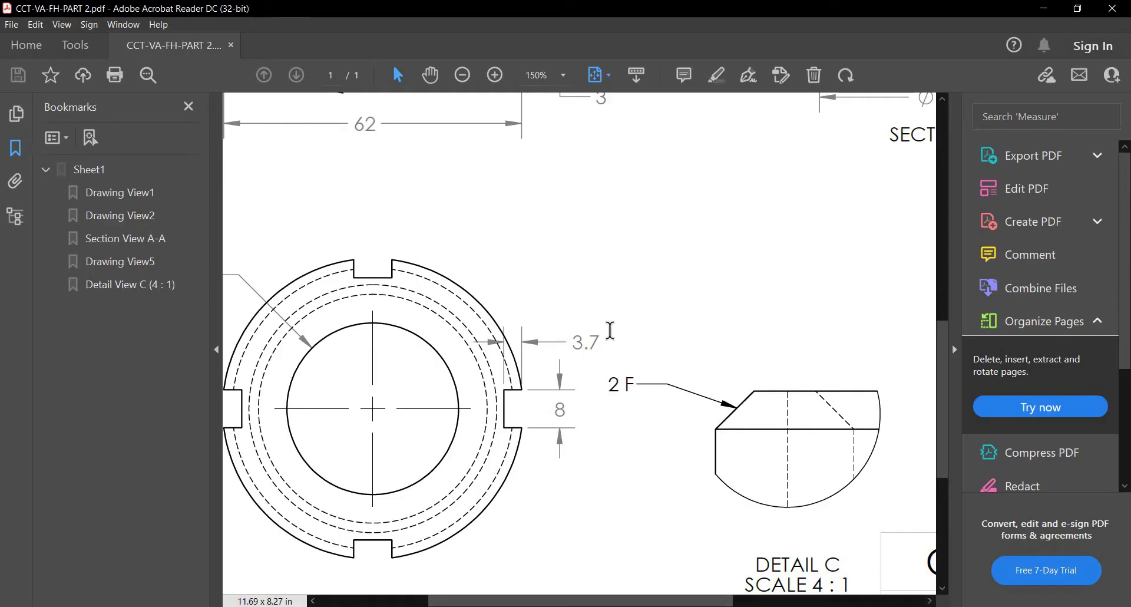
- Check Detail C in the PDF drawing for the top edge treatment and return to the SOLIDWORKS part
ctrl+scroll(614, 336, down, 2)
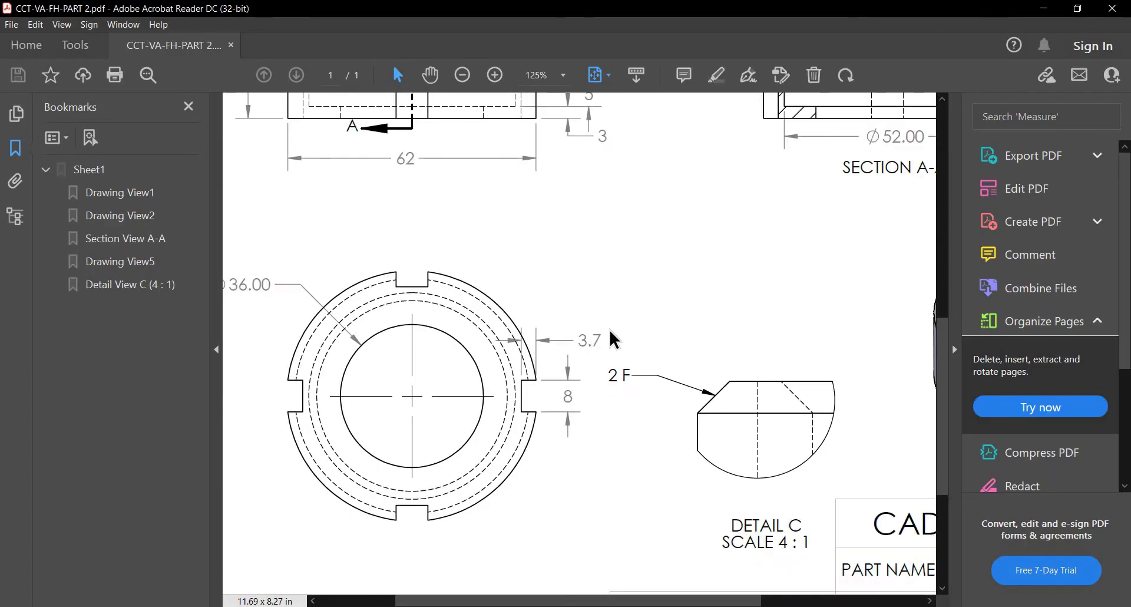
ctrl+scroll(467, 318, up, 1)
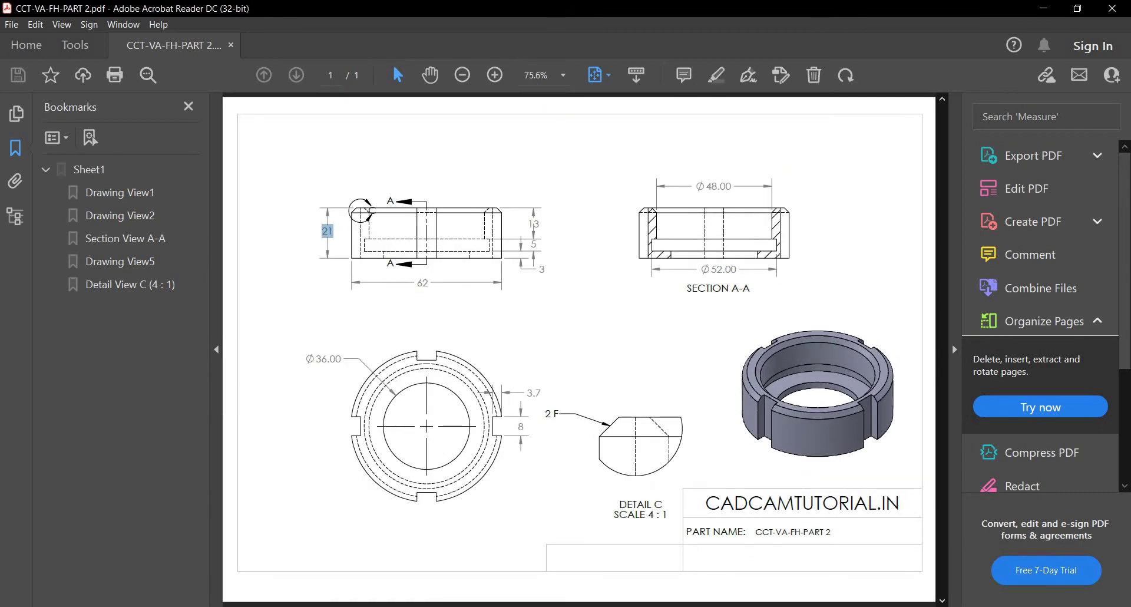
click(527, 606)
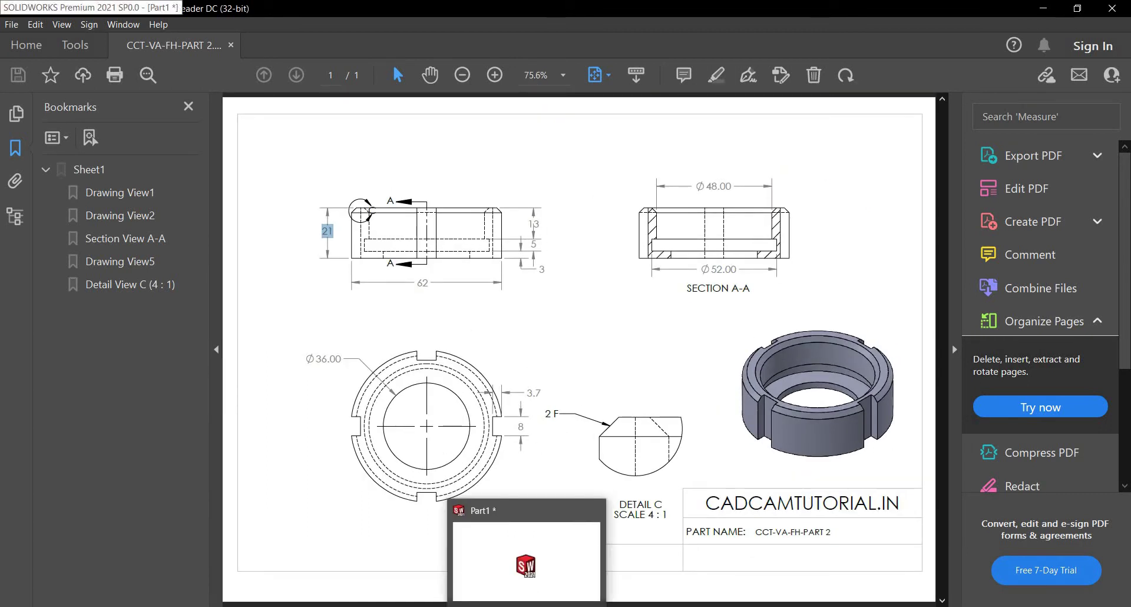
middle_drag(501, 203, 498, 170)
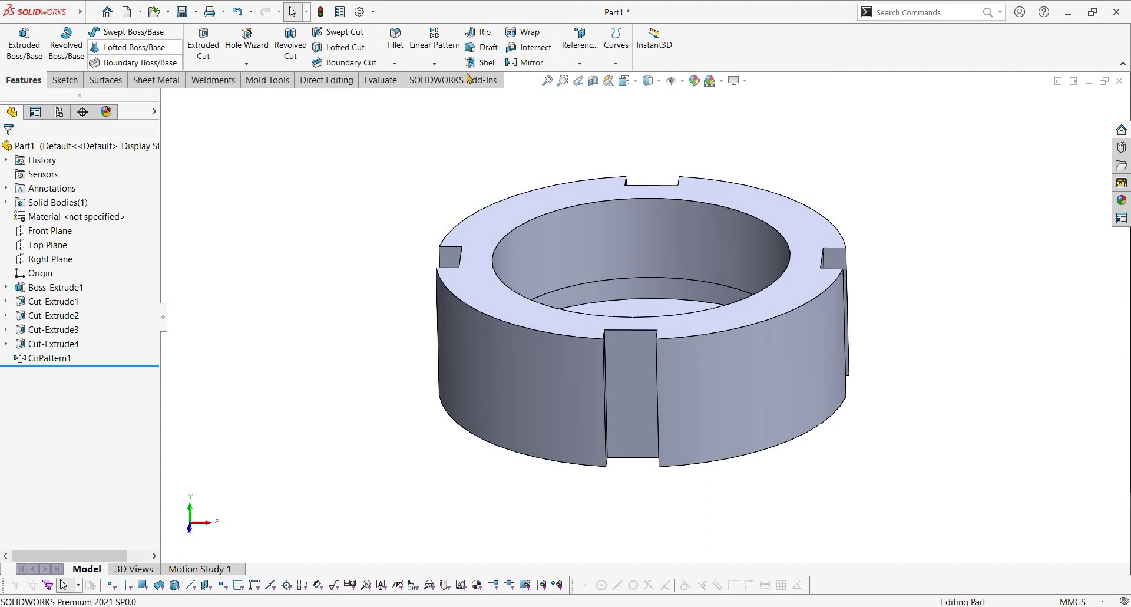
click(395, 64)
click(412, 91)
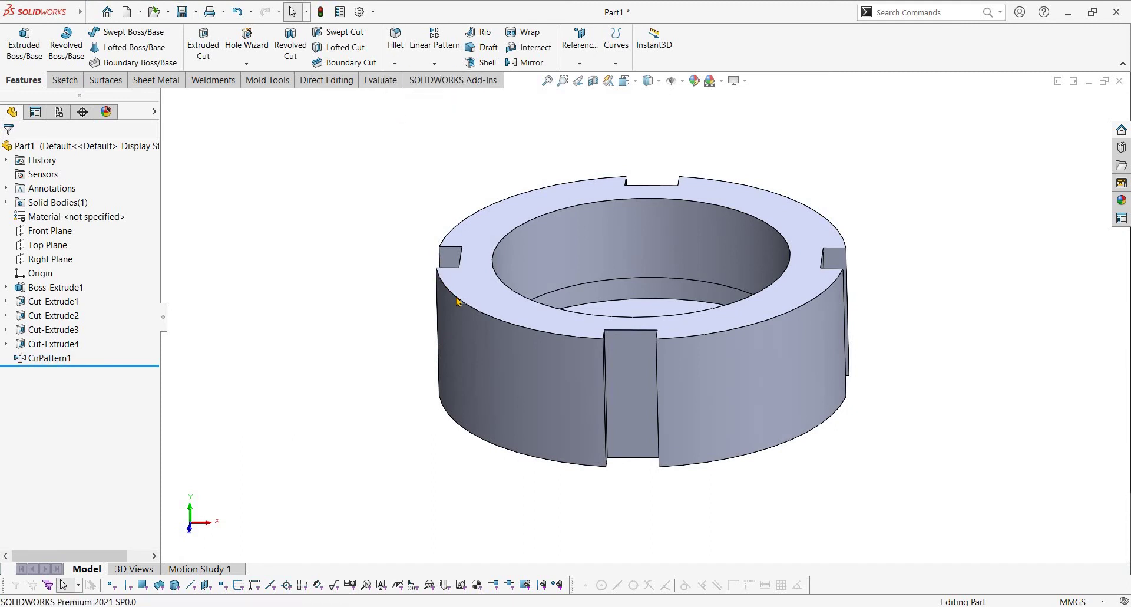
click(482, 310)
middle_drag(450, 278, 394, 285)
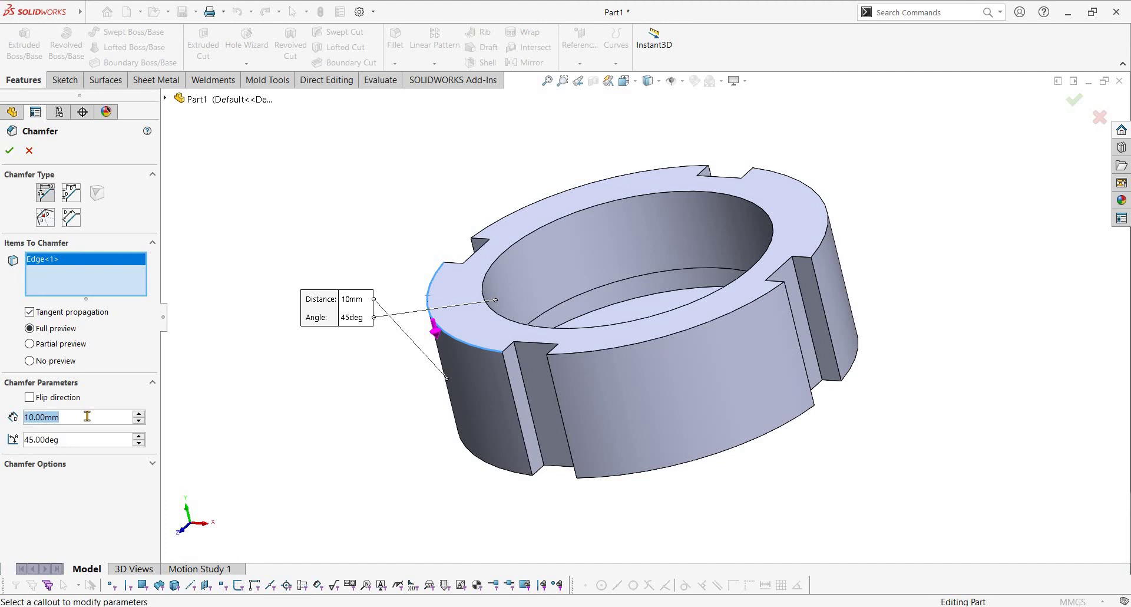
text(2)
key(Return)
middle_drag(707, 122, 477, 352)
key(Escape)
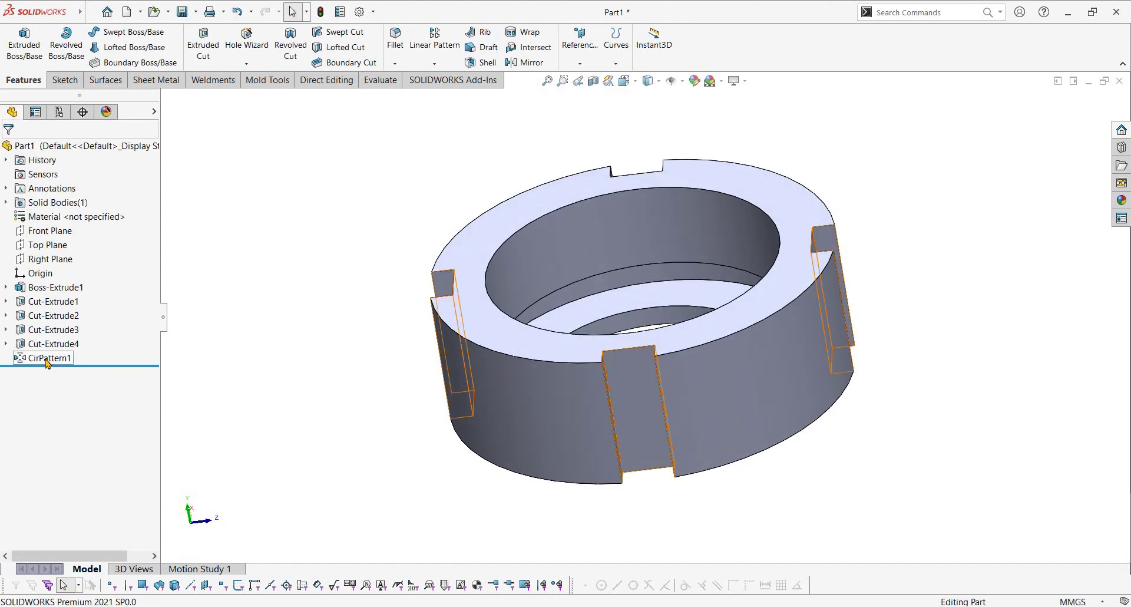
- Roll the feature history back to just before the notch cut, suppressing the notch and its circular pattern
click(48, 358)
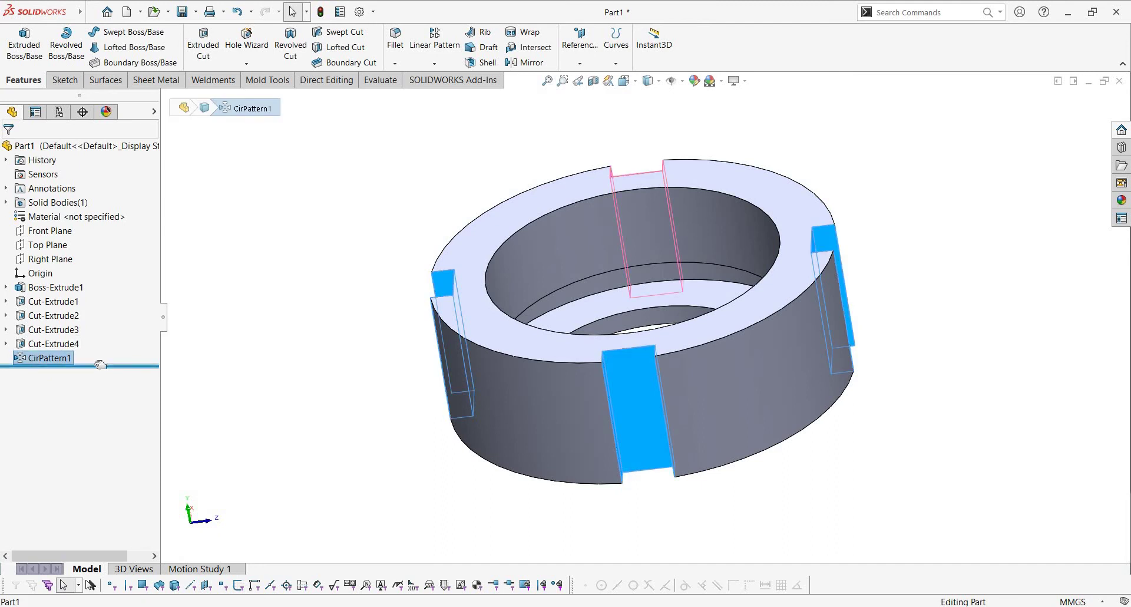
drag(96, 364, 98, 343)
middle_drag(621, 333, 651, 341)
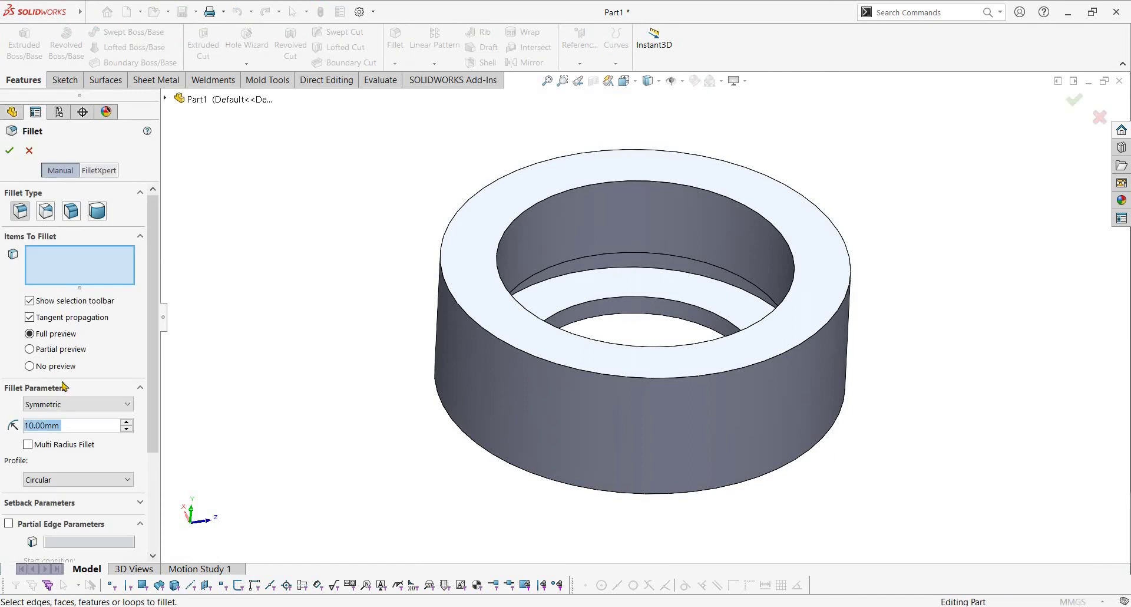
click(617, 374)
middle_drag(474, 418, 107, 418)
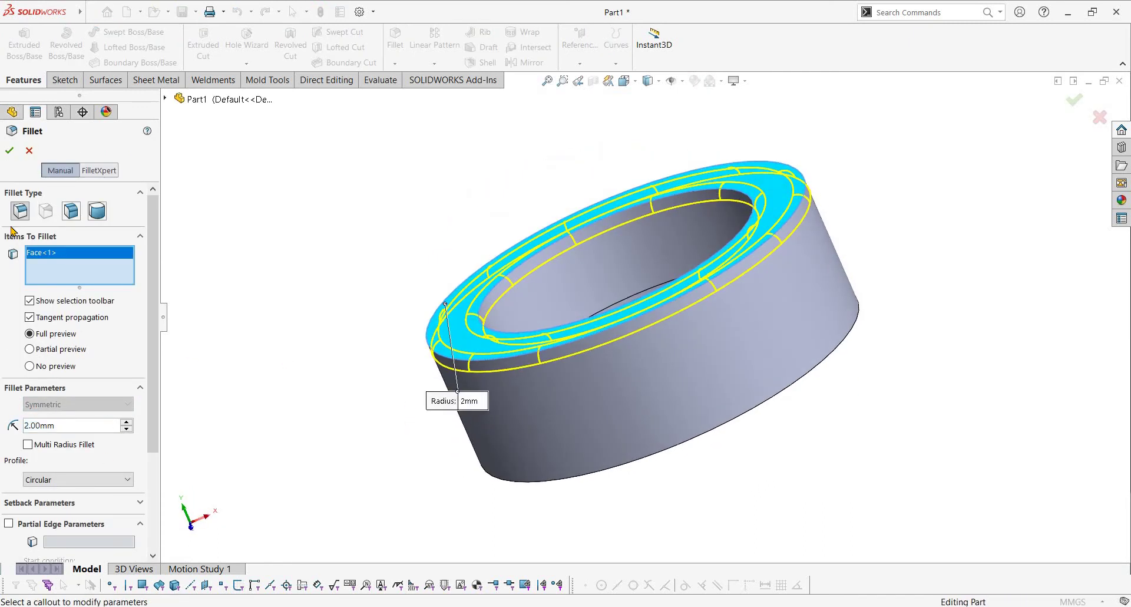
key(Escape)
- Chamfer both edges of the ring's top face with a 2 mm distance at 45 degrees
click(394, 65)
click(403, 96)
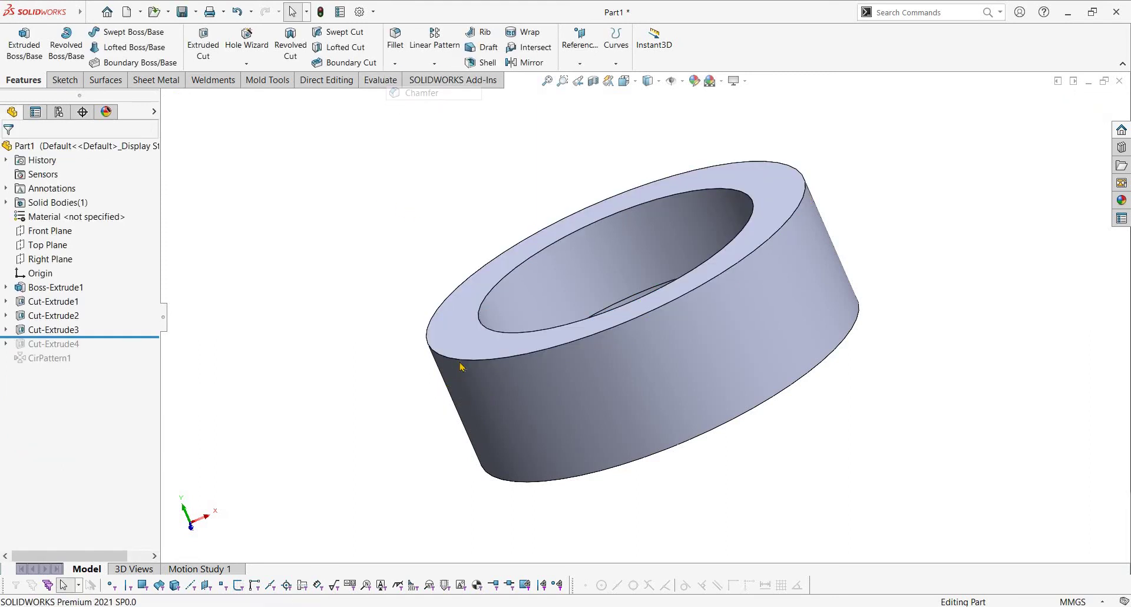
click(471, 319)
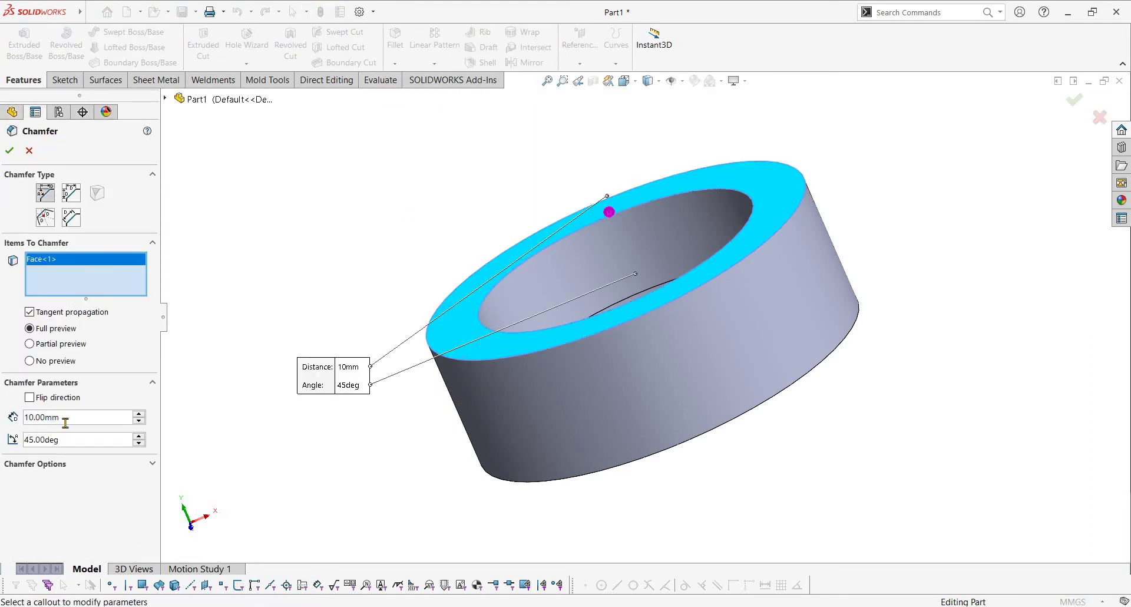
text(1)
key(Return)
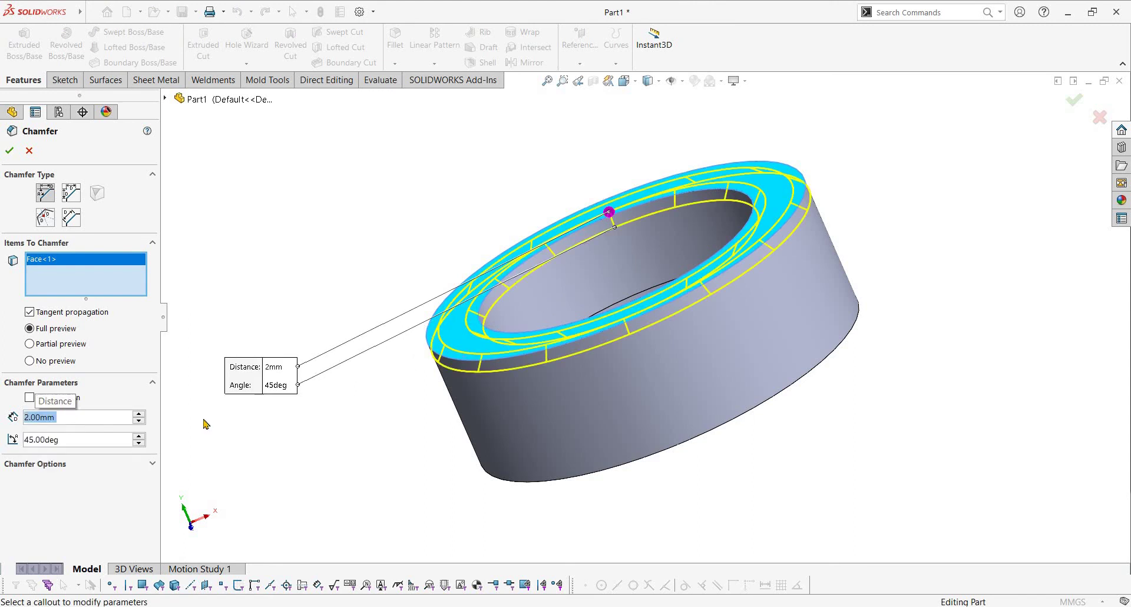
key(Return)
middle_drag(570, 323, 619, 320)
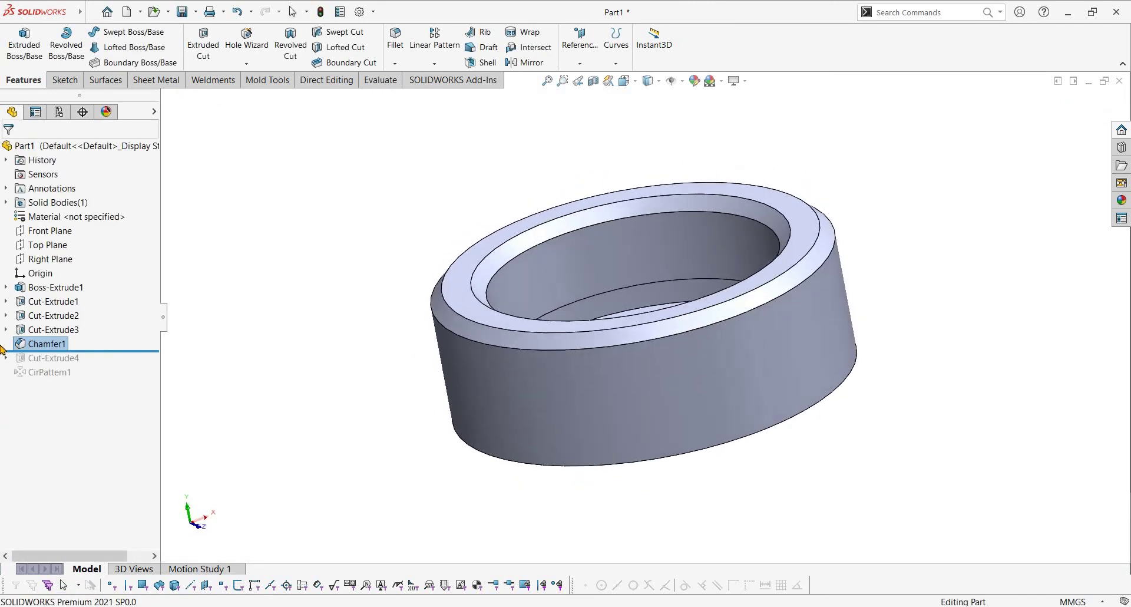
- Roll the feature history forward past the circular pattern to restore the four notches on the chamfered ring
click(106, 356)
drag(112, 352, 109, 380)
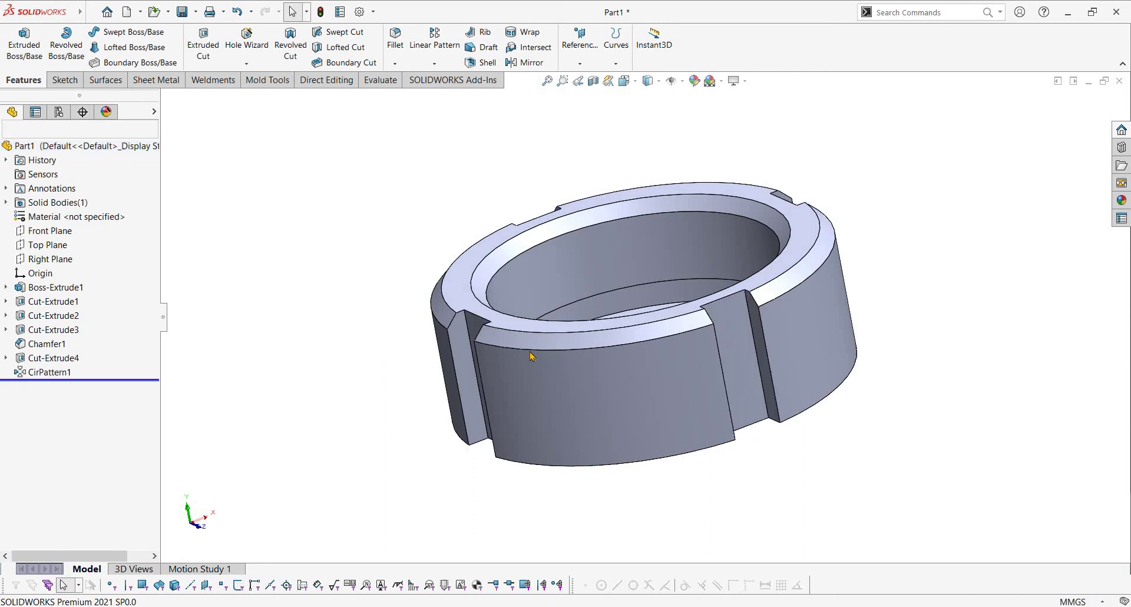
middle_drag(532, 356, 552, 340)
scroll(457, 263, down, 3)
scroll(610, 342, up, 4)
scroll(551, 330, down, 4)
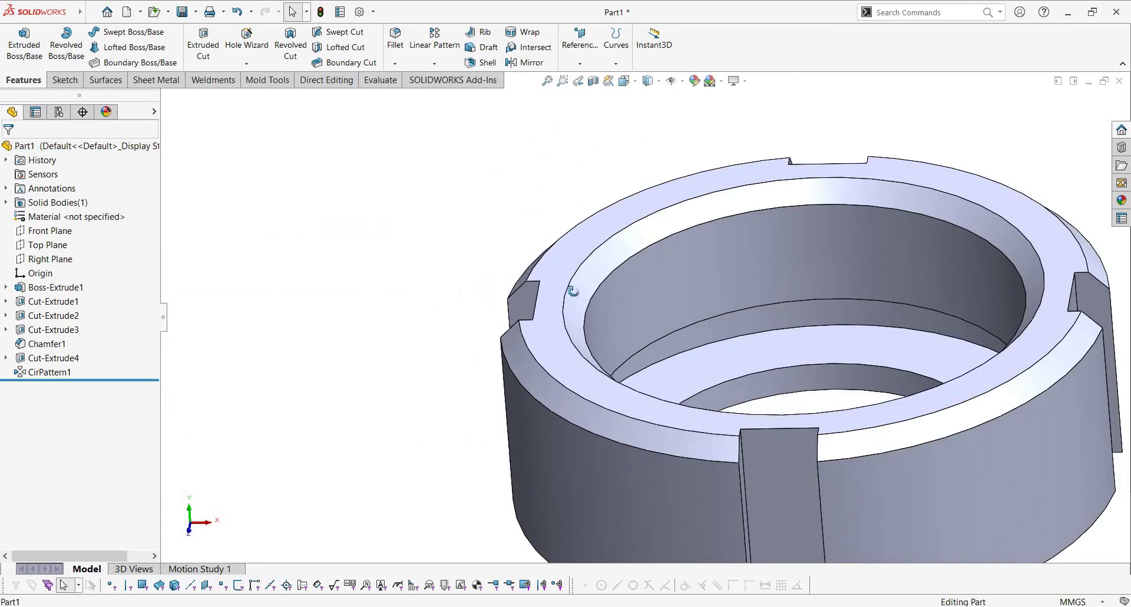
middle_drag(573, 290, 565, 259)
- Check the chamfered top corners in Section A-A of the PDF drawing and return to the part
key(alt+Tab)
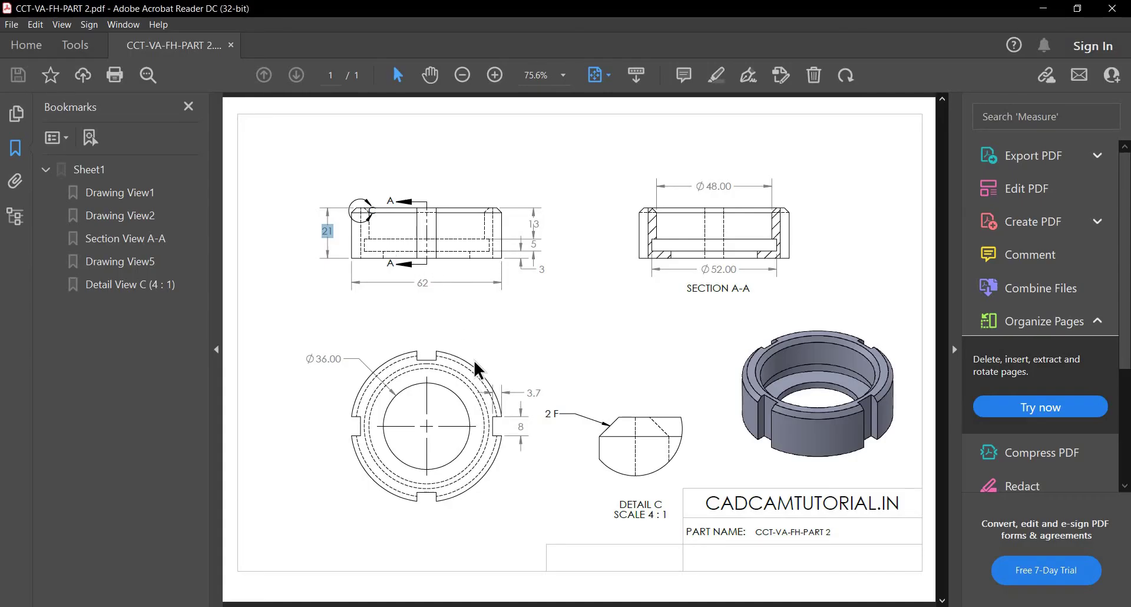
ctrl+scroll(681, 228, up, 4)
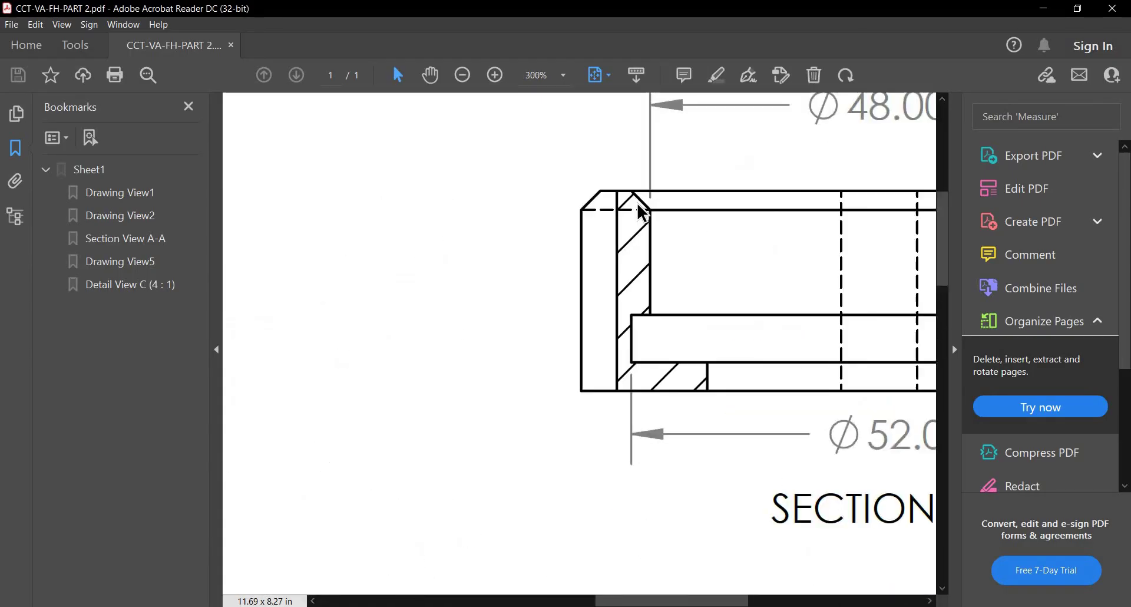
ctrl+scroll(680, 216, down, 1)
ctrl+scroll(680, 215, down, 2)
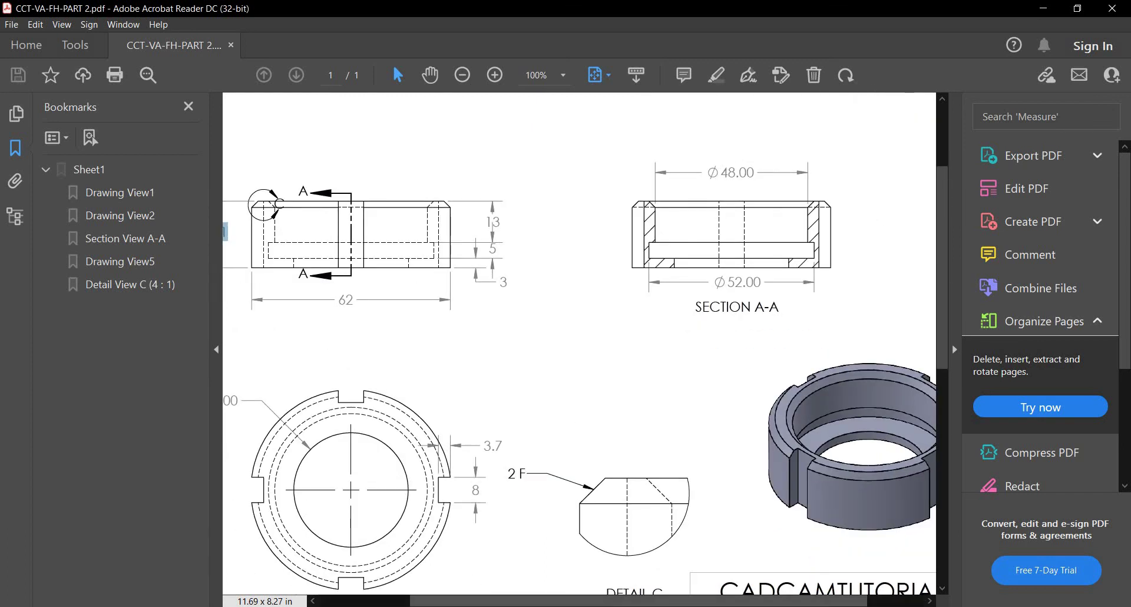
key(alt+Tab)
- Examine the finished ring's chamfer and notches in the front view and from other angles
key(ctrl+space)
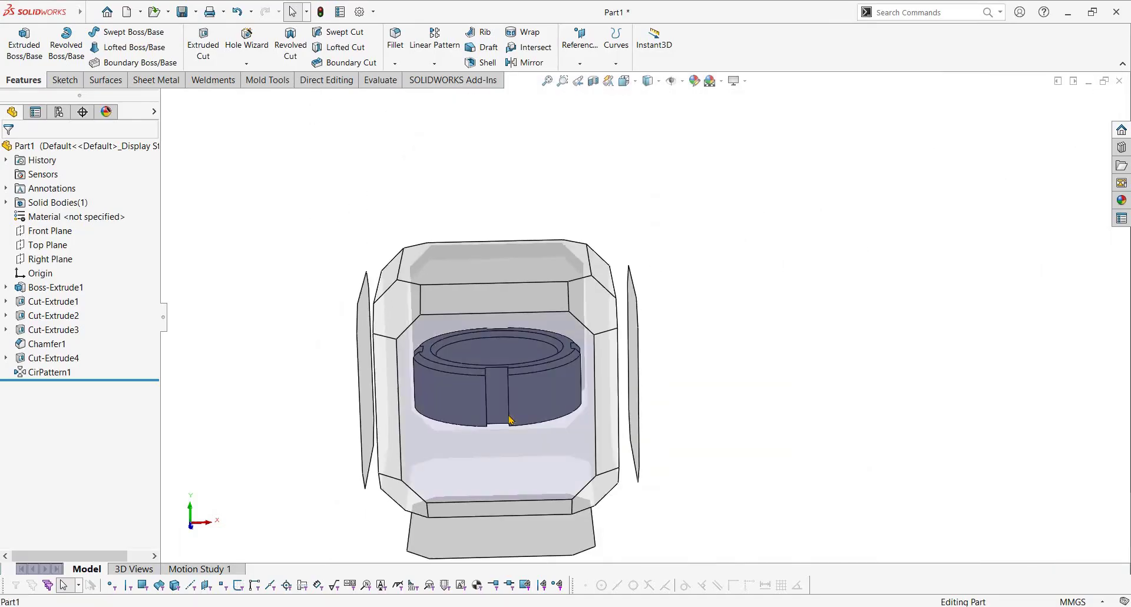
click(504, 416)
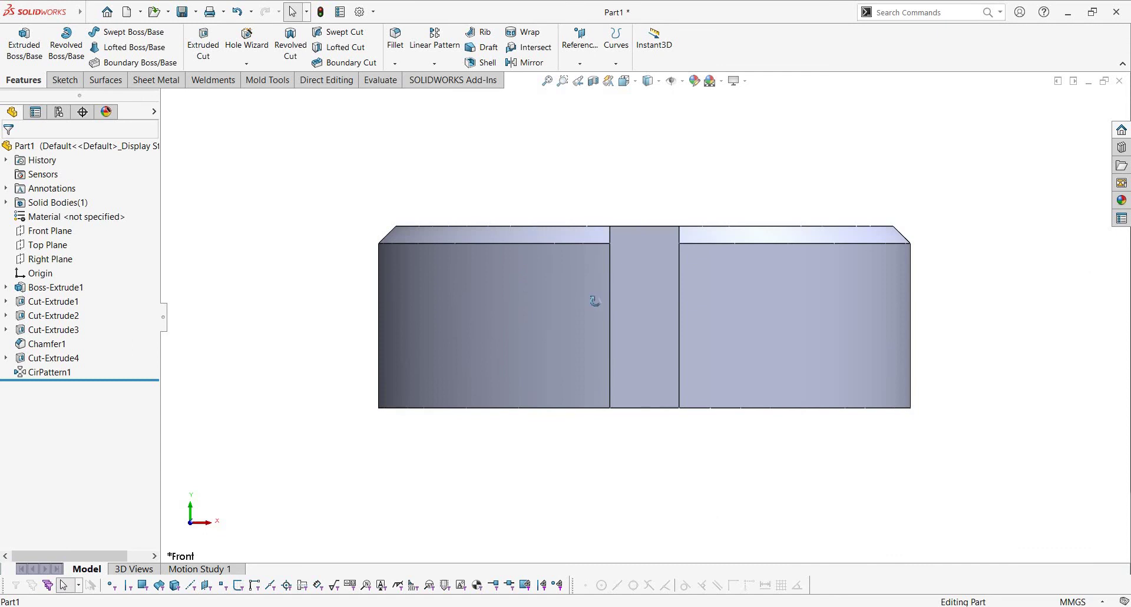
middle_drag(595, 301, 622, 165)
scroll(805, 251, up, 4)
scroll(622, 183, down, 3)
middle_click(652, 311)
scroll(652, 310, up, 3)
- Switch to the PDF drawing and review its views and isometric picture against the finished model
key(alt+Tab)
middle_drag(822, 504, 740, 392)
ctrl+scroll(731, 511, up, 1)
ctrl+scroll(741, 497, down, 1)
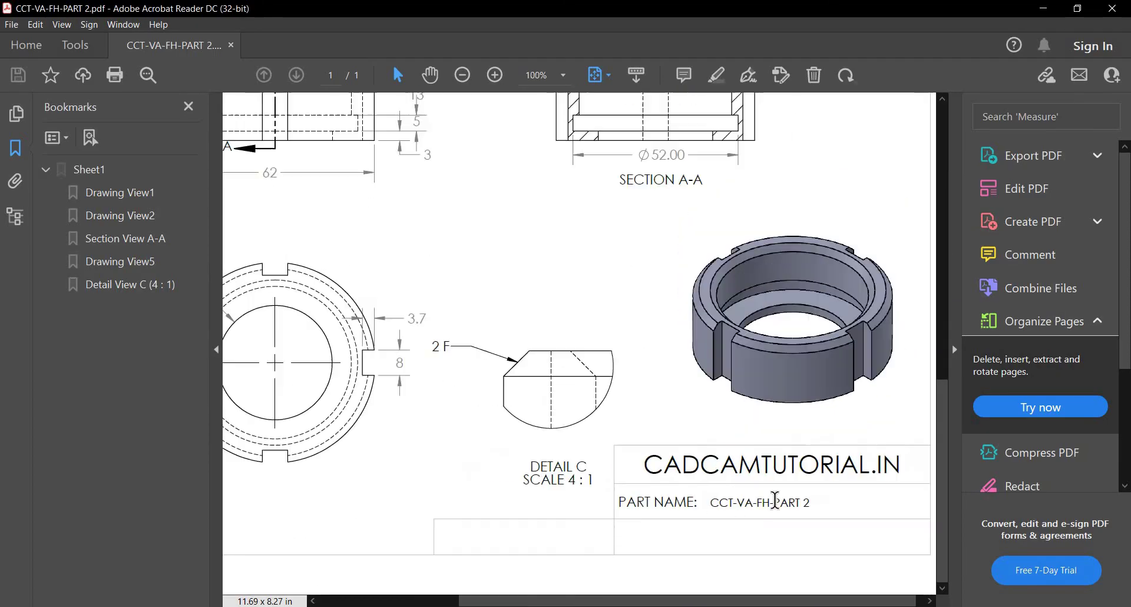
ctrl+scroll(598, 424, down, 1)
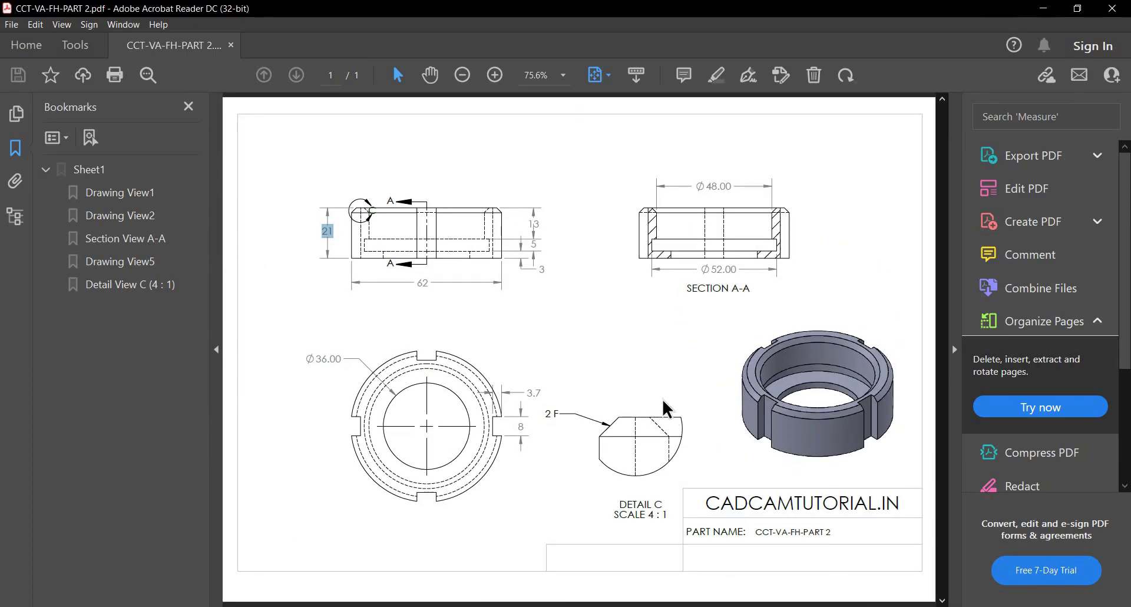
ctrl+scroll(596, 356, up, 1)
ctrl+scroll(603, 353, down, 1)
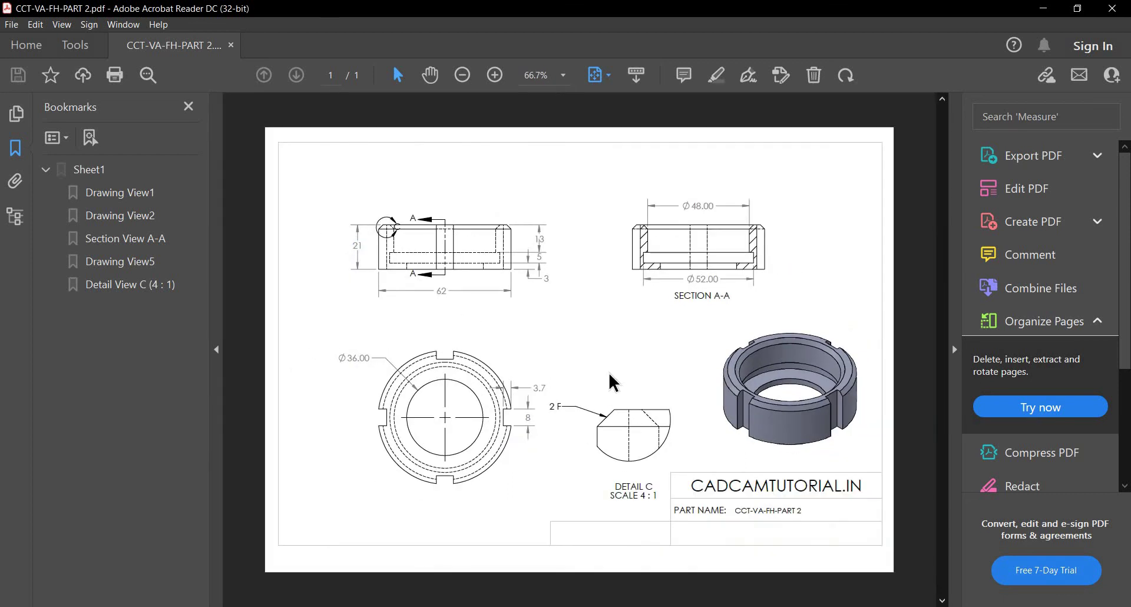